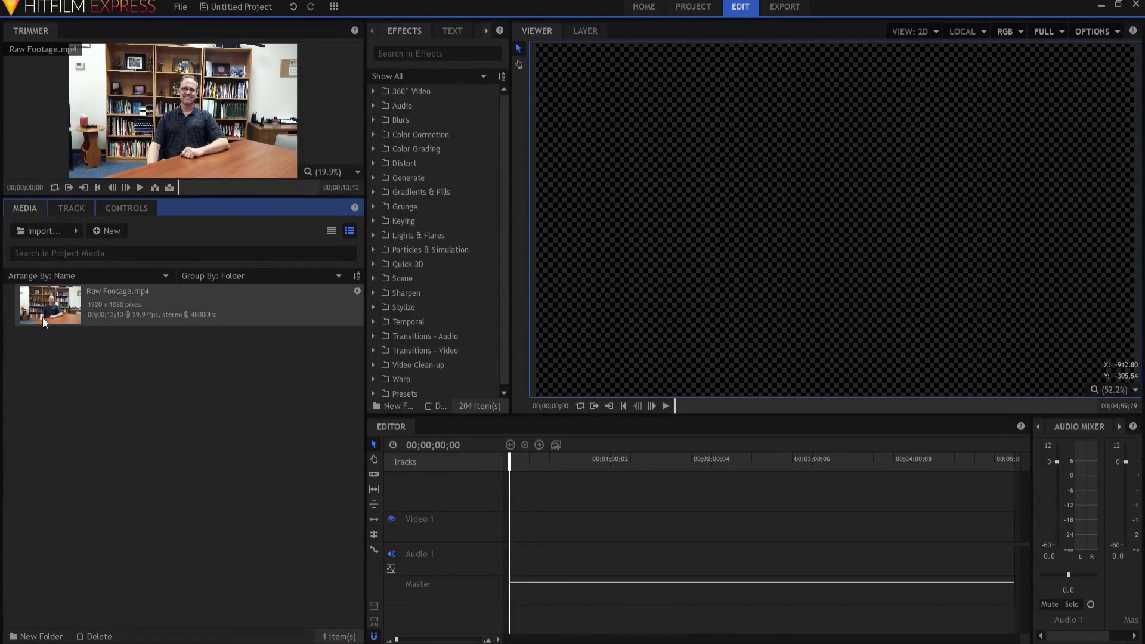
Step: Put Raw Footage.mp4 at the timeline start and create a 4-second composite shot named Lower Third
drag(41, 317, 514, 538)
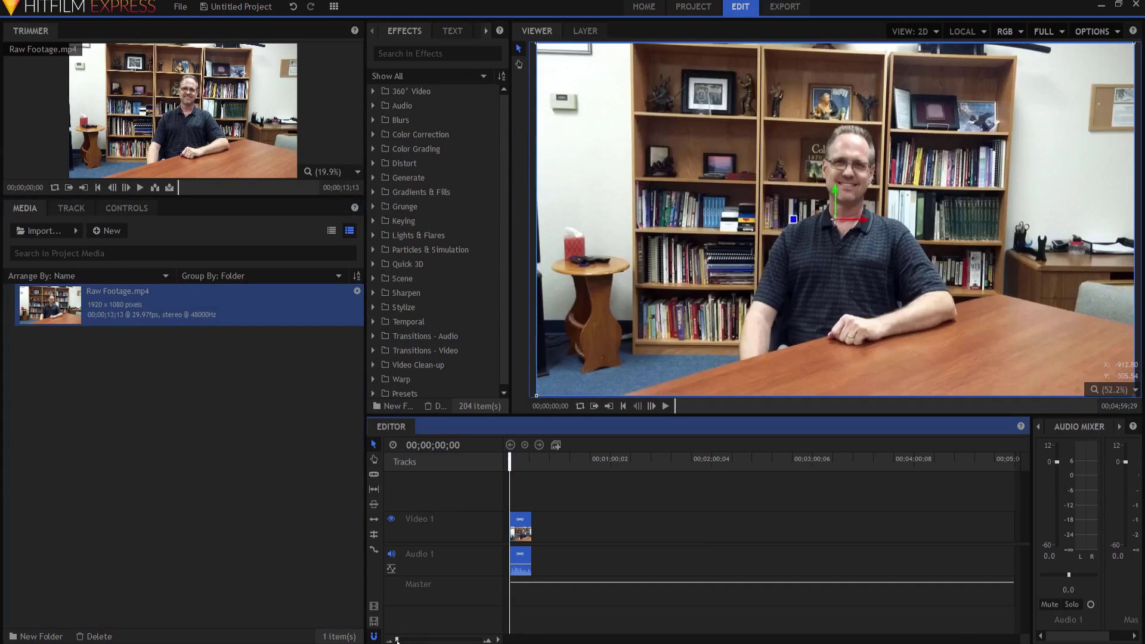
drag(396, 639, 407, 640)
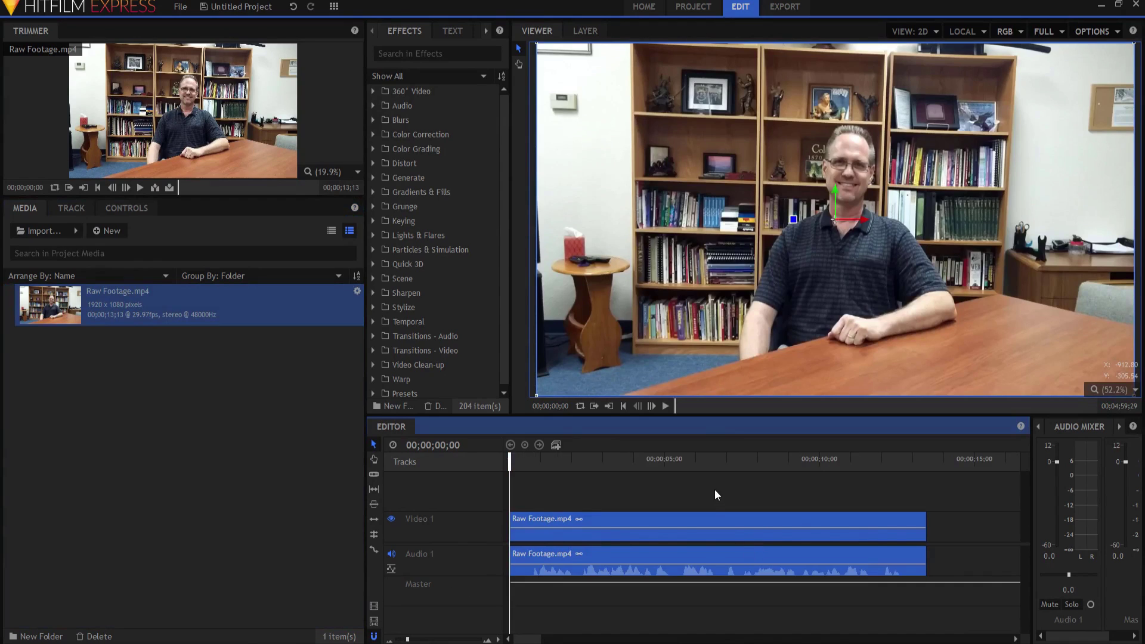
click(113, 229)
click(116, 249)
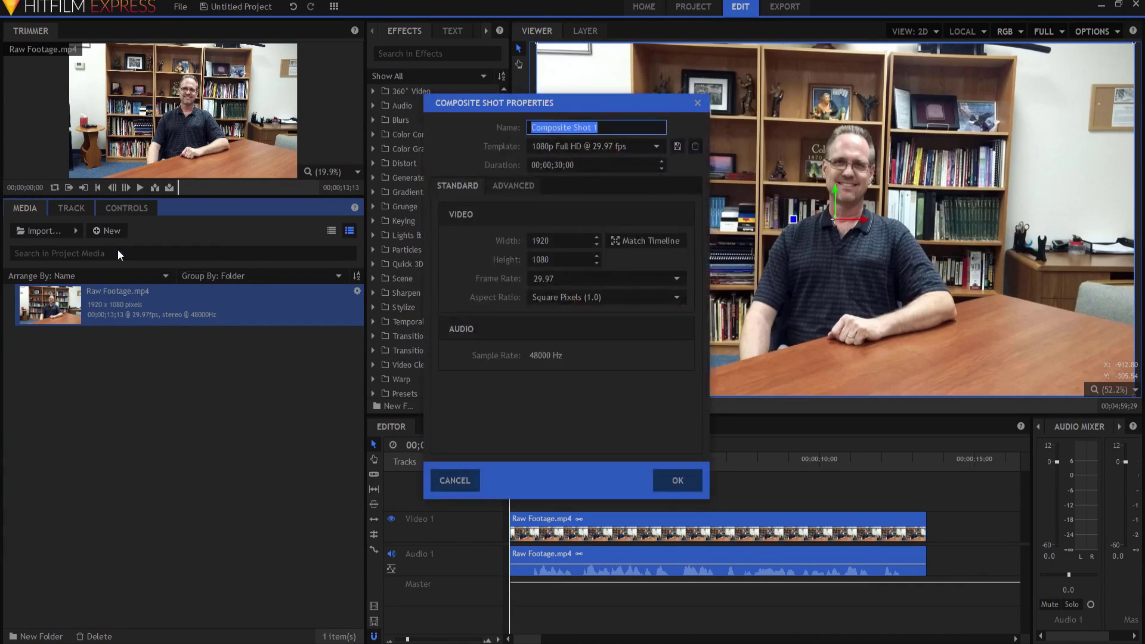
text(Lower Third)
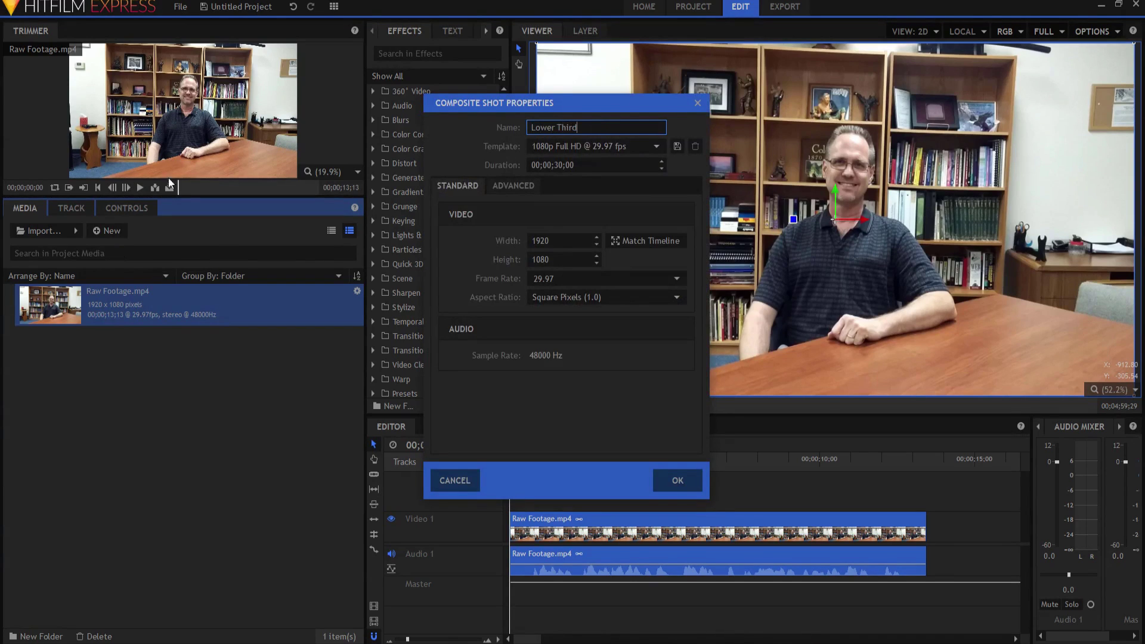
click(555, 164)
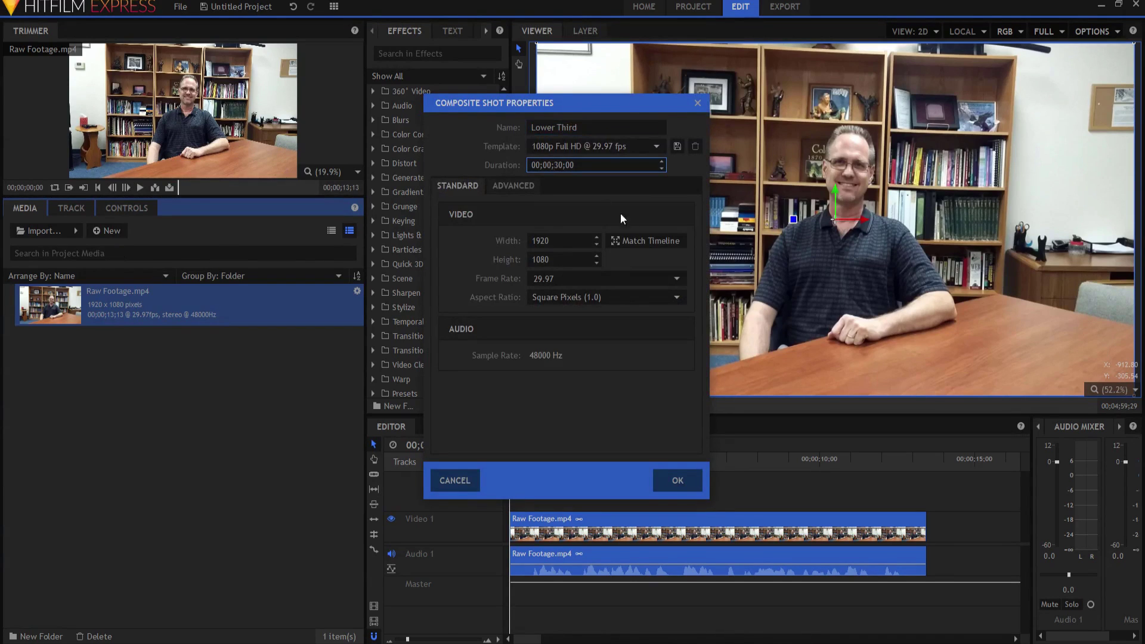
key(BackSpace)
key(BackSpace)
text(4)
click(677, 480)
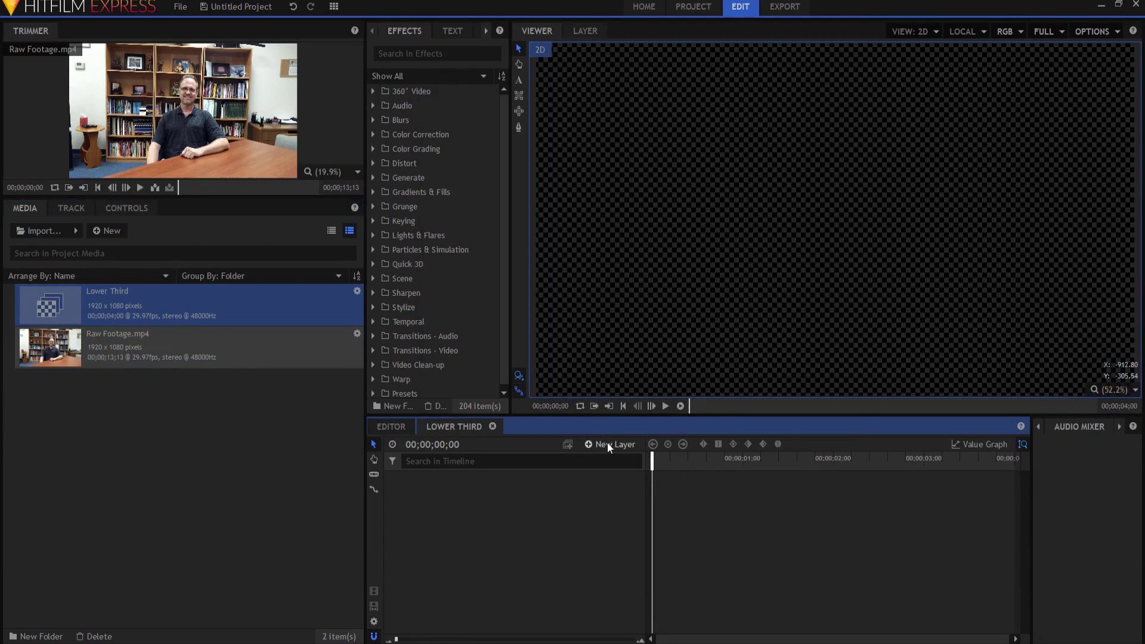
Step: Add a bottom-left text box with the presenter's name and 'HitFilm Sensei' title, font size 67
click(519, 80)
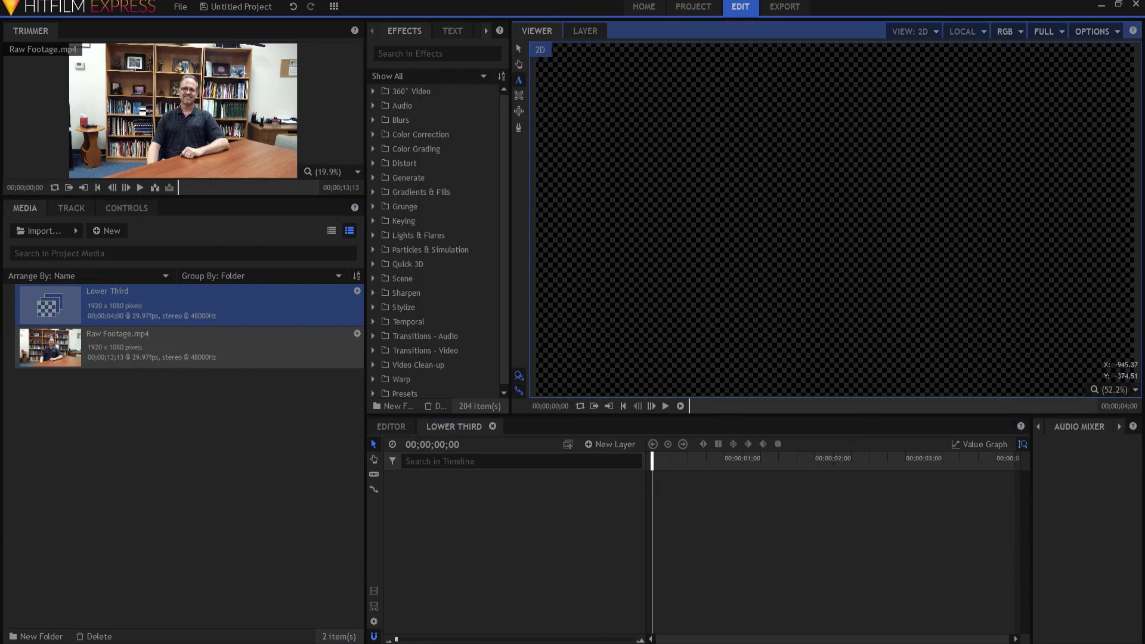
drag(540, 338, 820, 370)
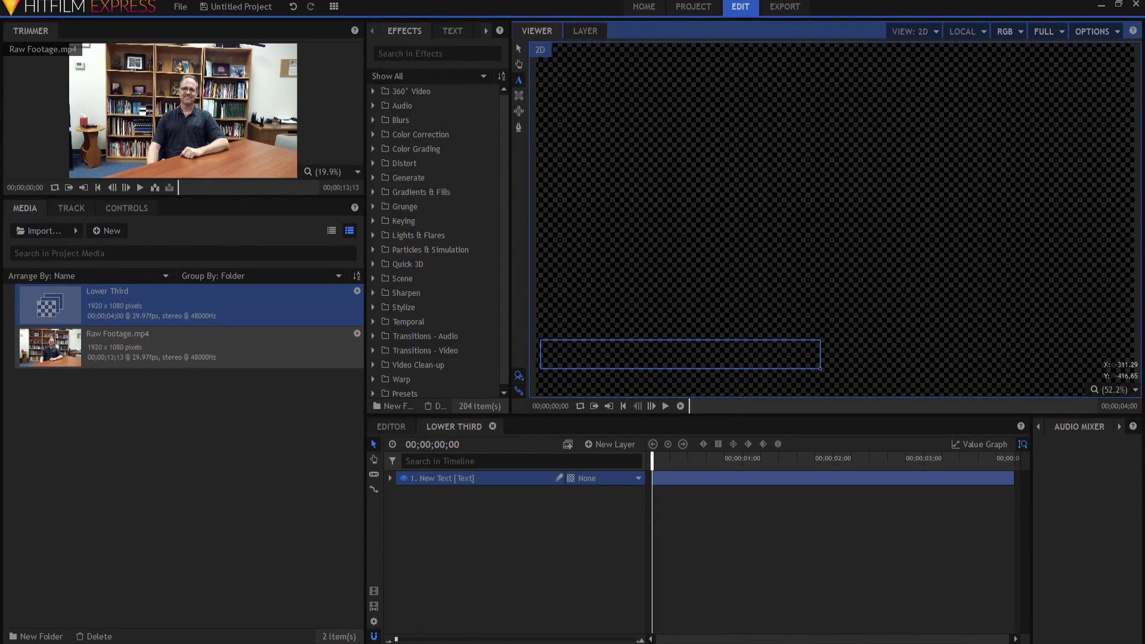
text(Jay Haynes - Hit)
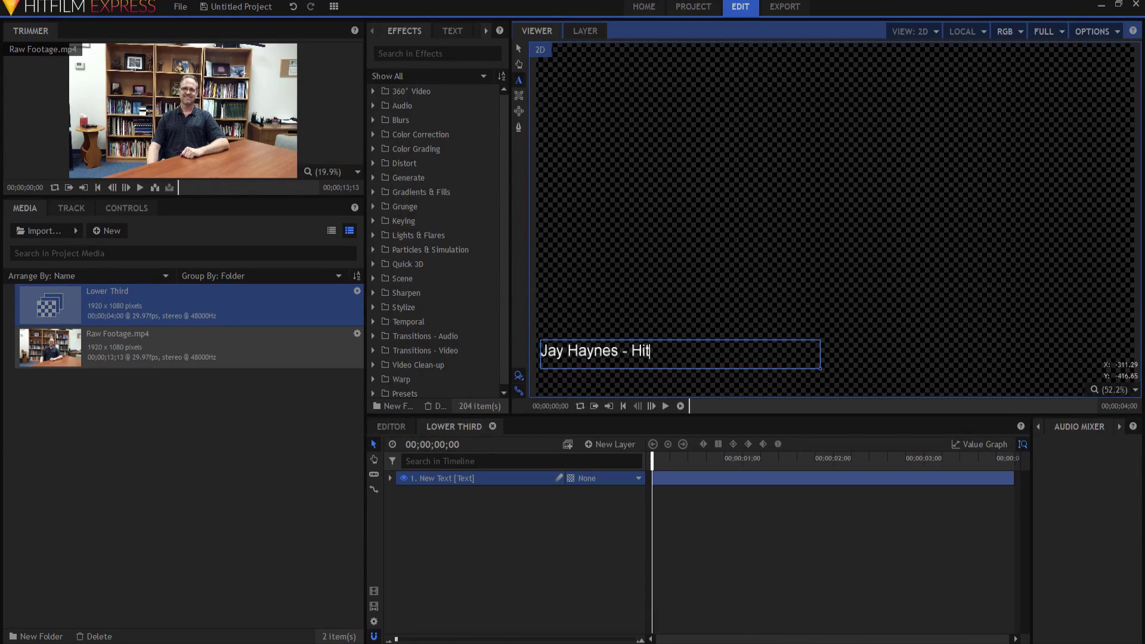
text(Film Sensei)
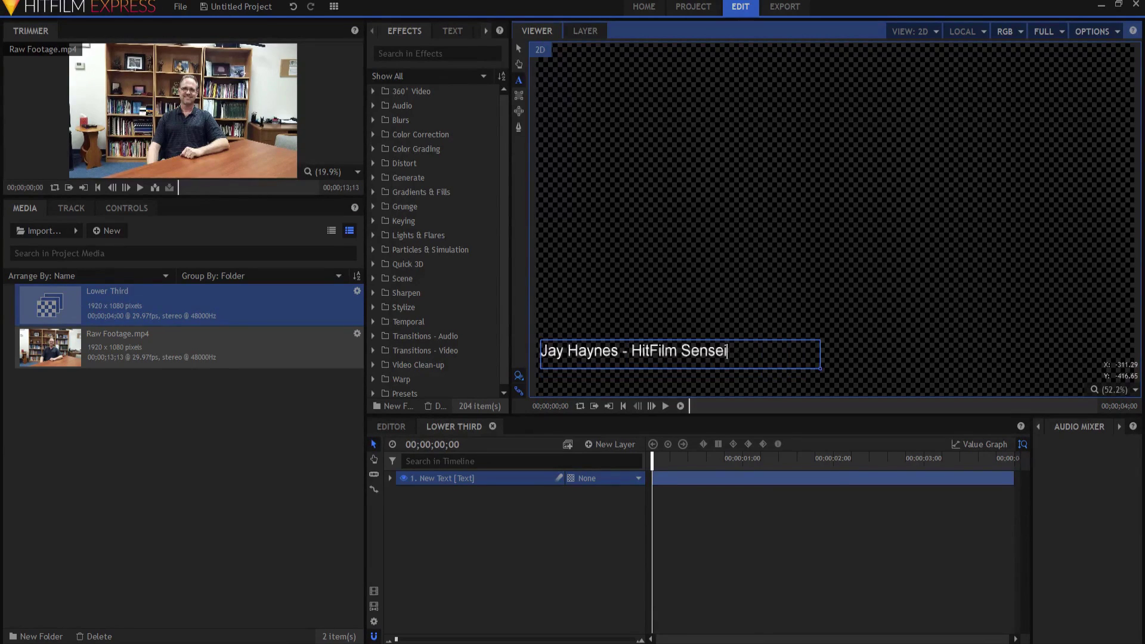
key(ctrl+a)
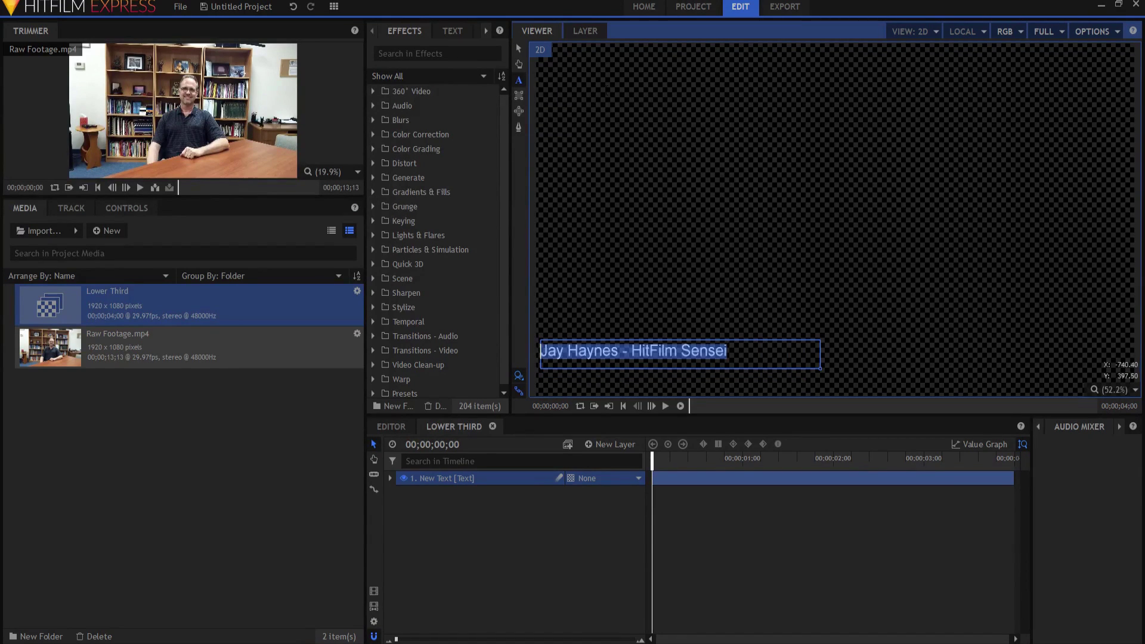
click(453, 31)
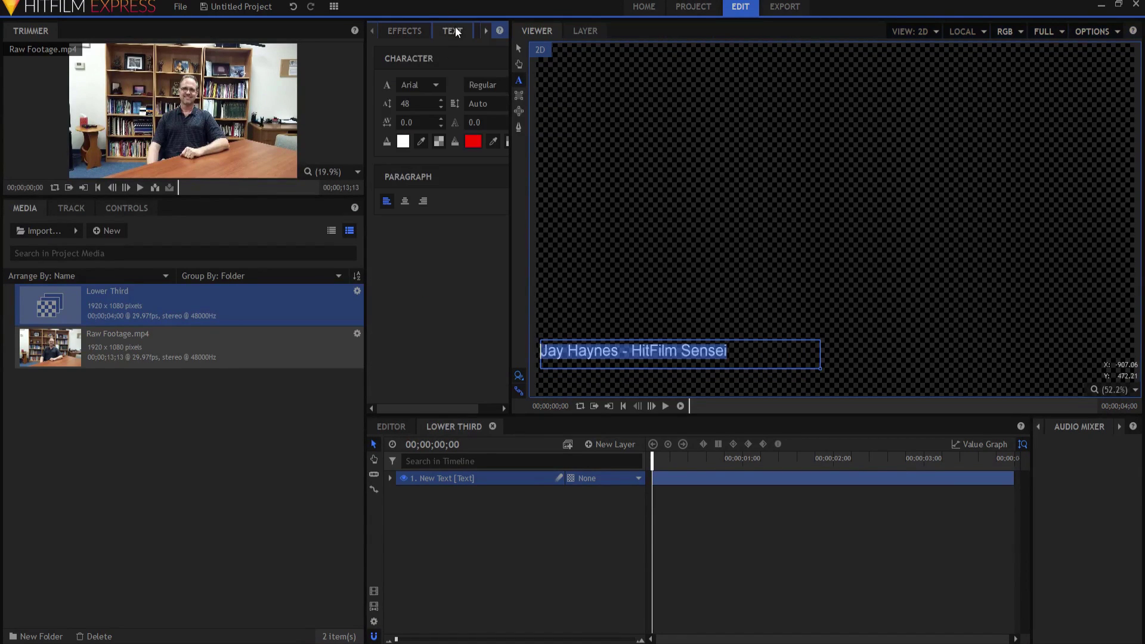
click(417, 103)
drag(418, 103, 429, 103)
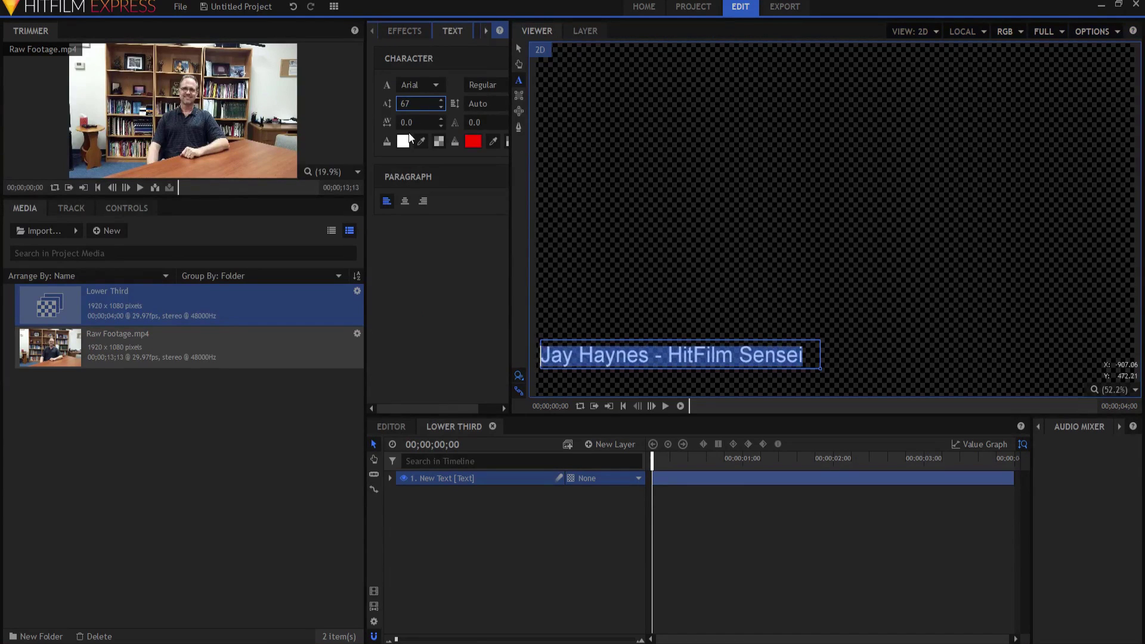
Step: Add a new plane layer named White to the composite
click(517, 50)
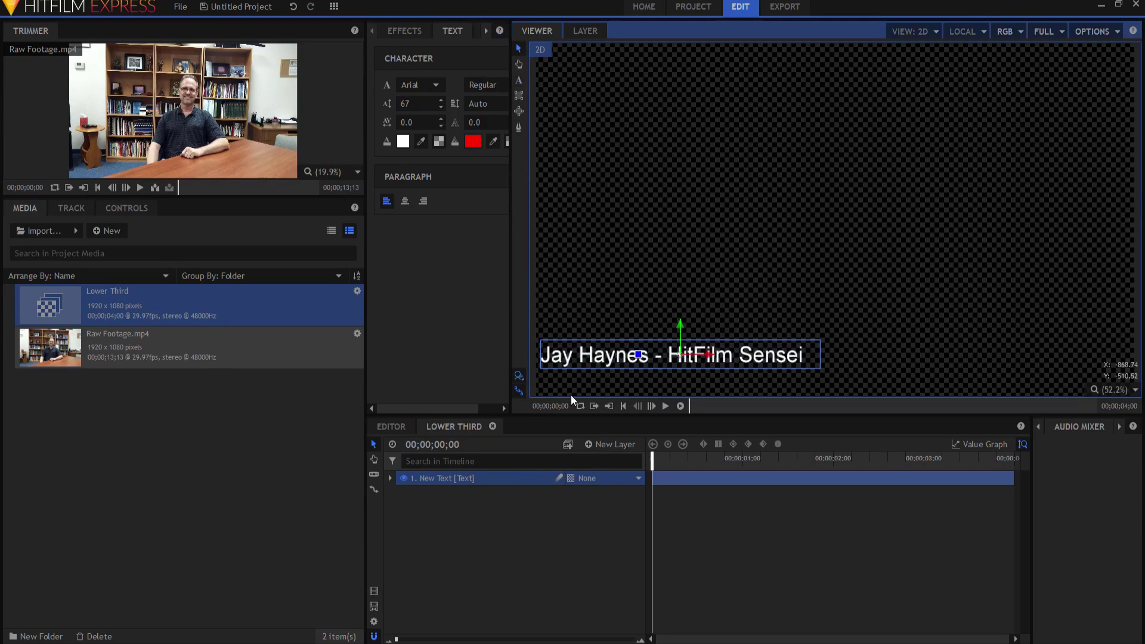
click(604, 446)
click(605, 464)
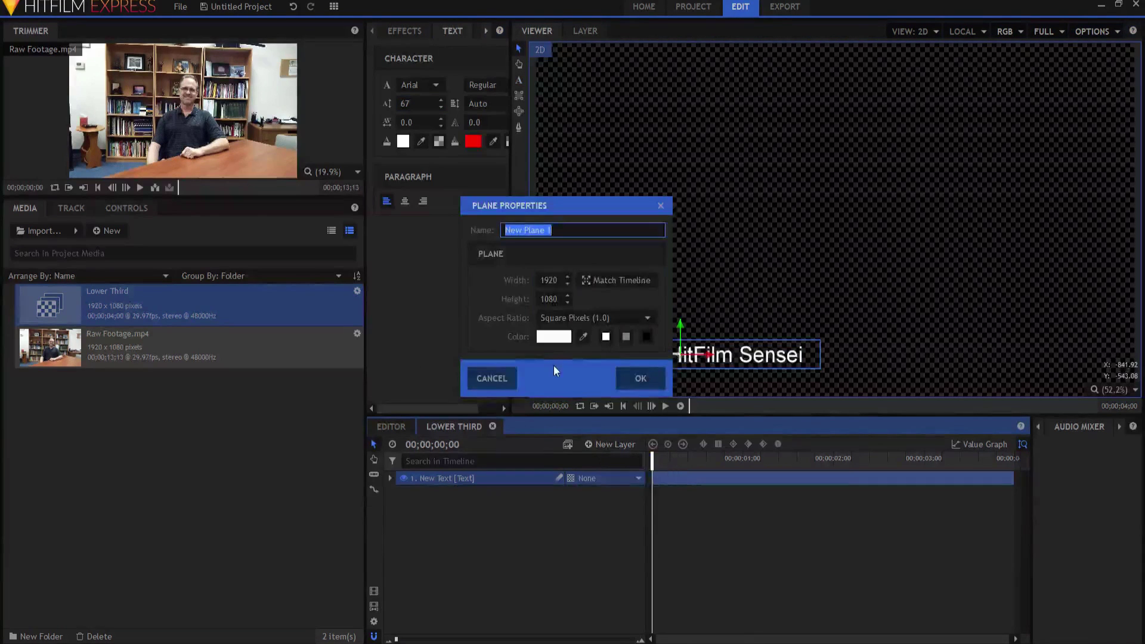
text(White)
key(Return)
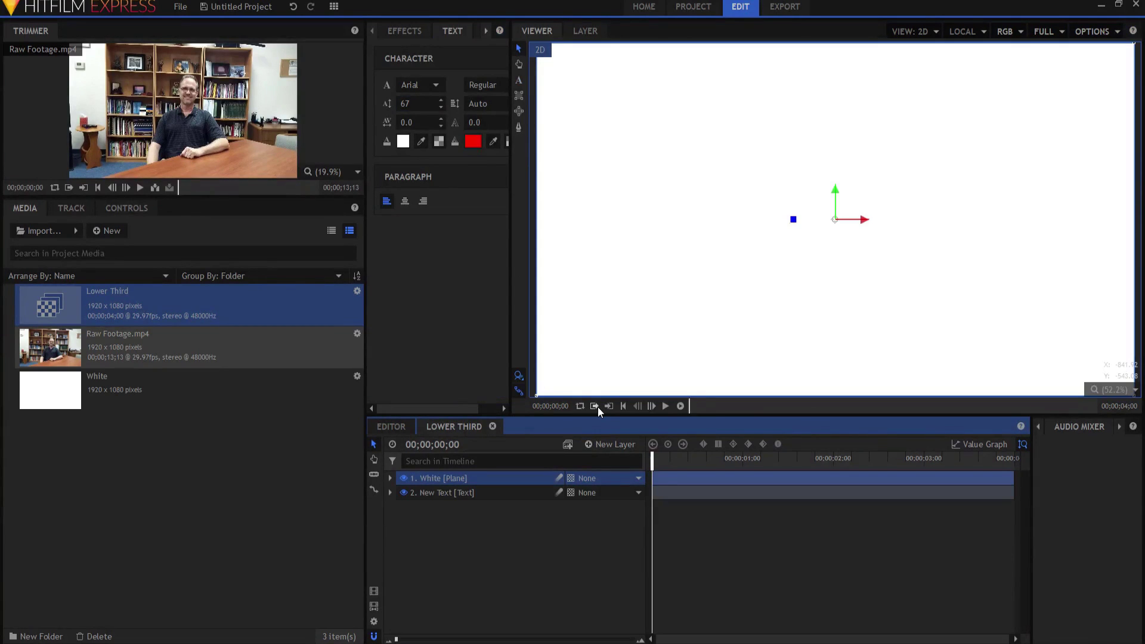
Step: Mask the White plane to a thin rectangle just under the text, then show it again
click(403, 481)
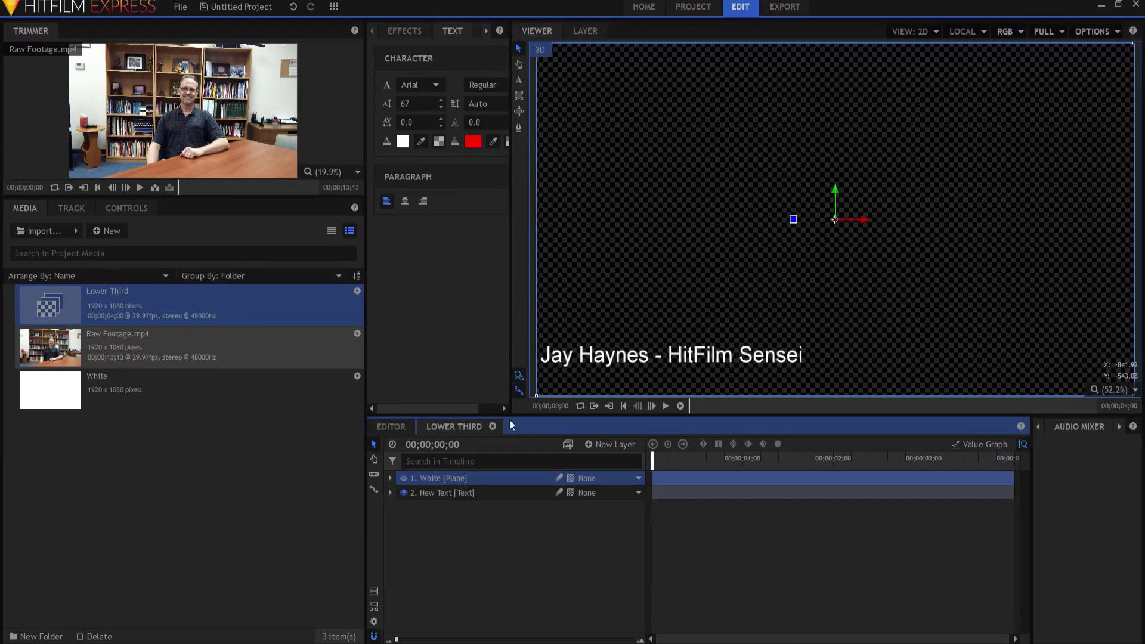
drag(625, 296, 669, 268)
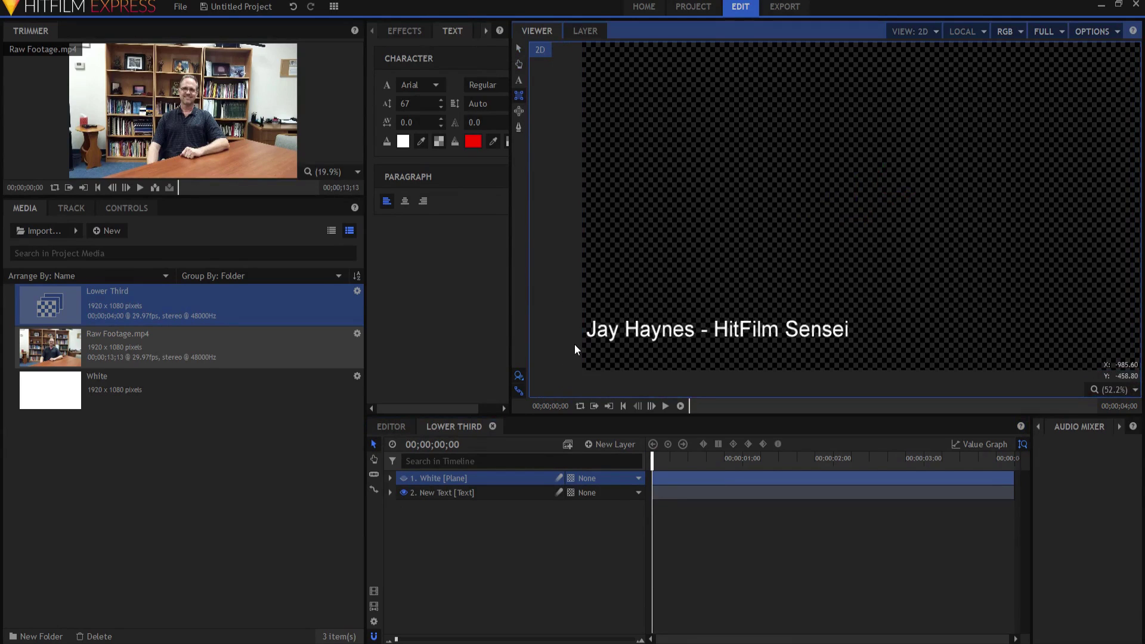
drag(575, 344, 849, 346)
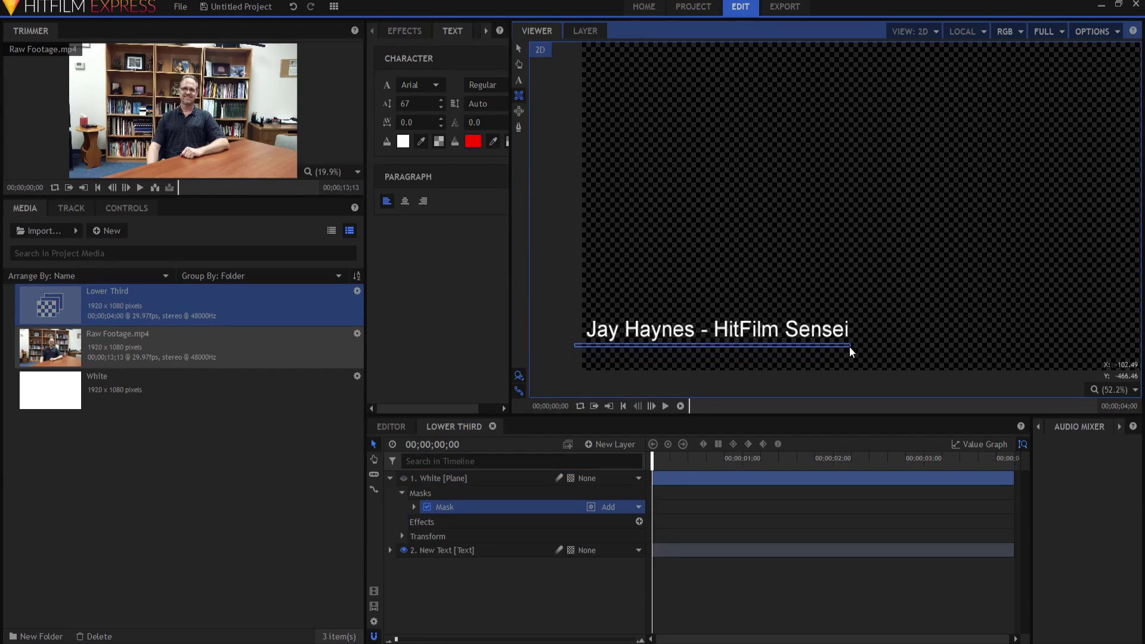
click(403, 479)
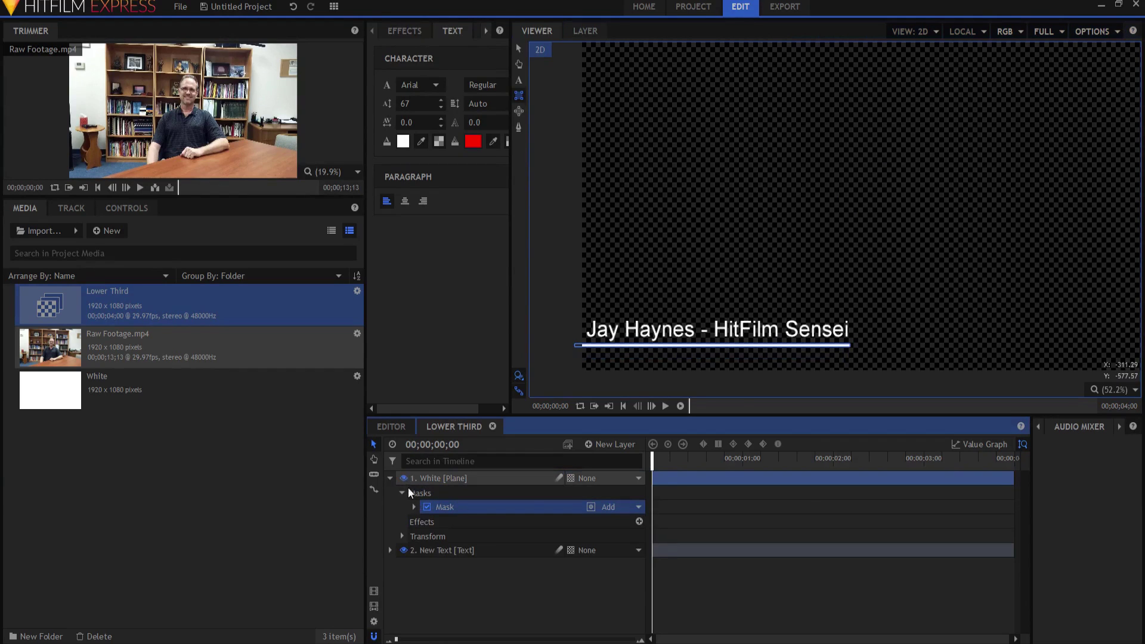
click(455, 593)
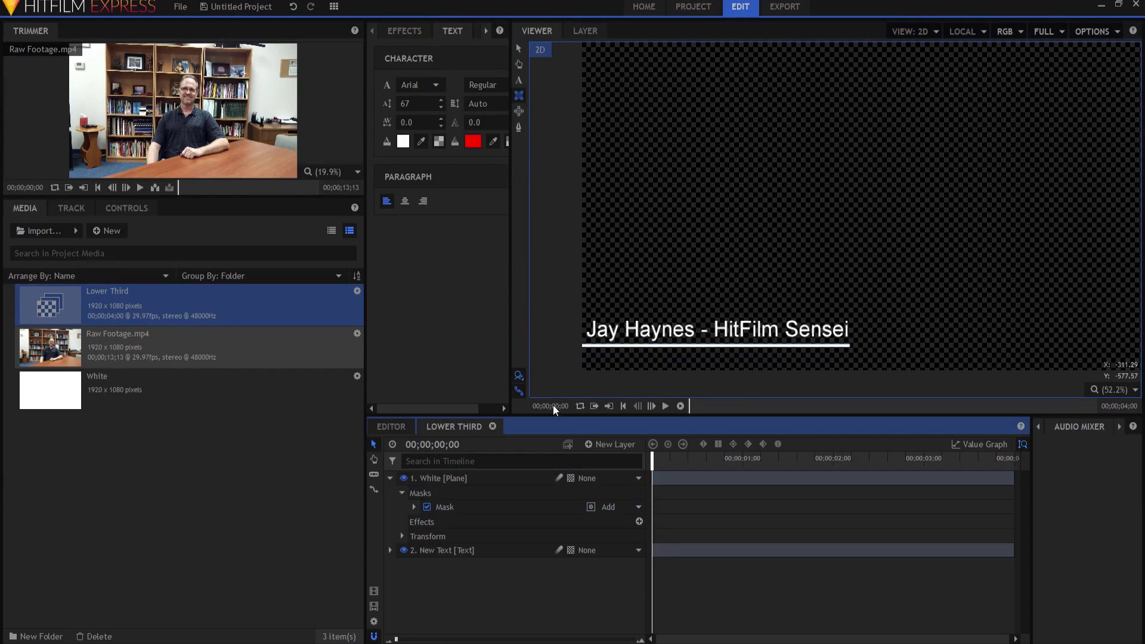
click(518, 50)
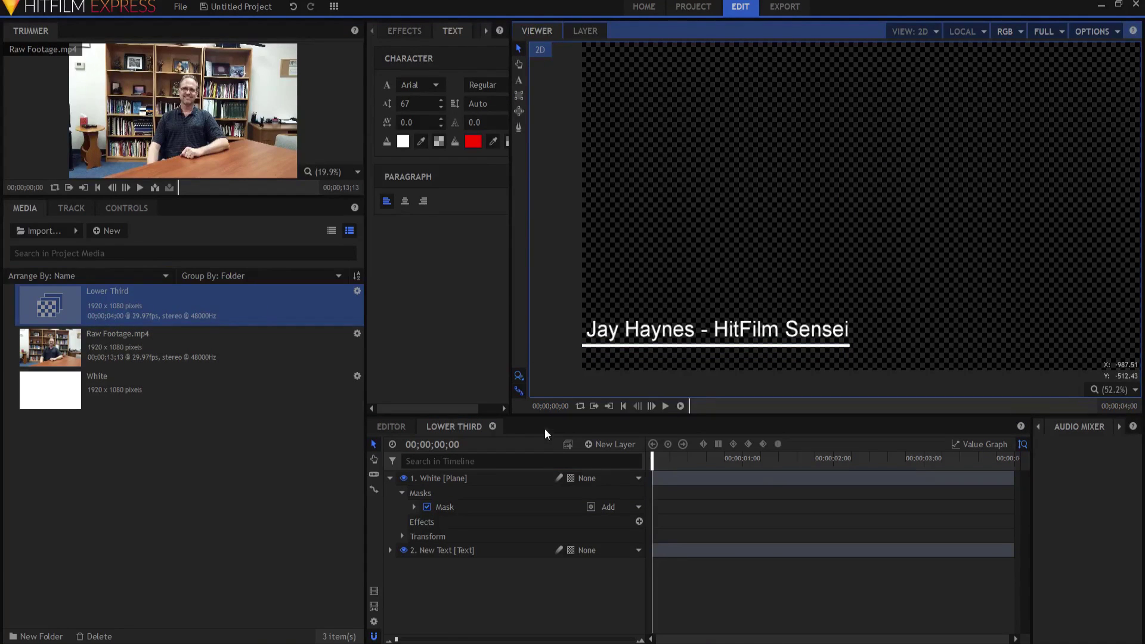
Step: Place Lower Third on Video 2 above the footage, preview at 00;00;03;15, and reopen the composite
click(392, 426)
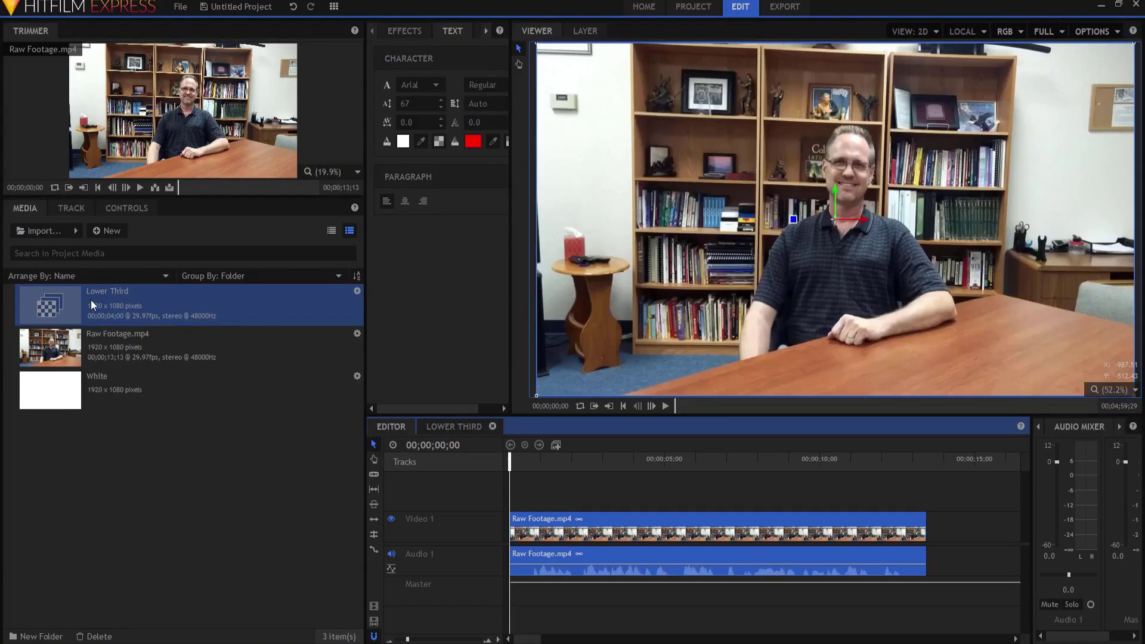
drag(256, 352, 581, 490)
click(618, 459)
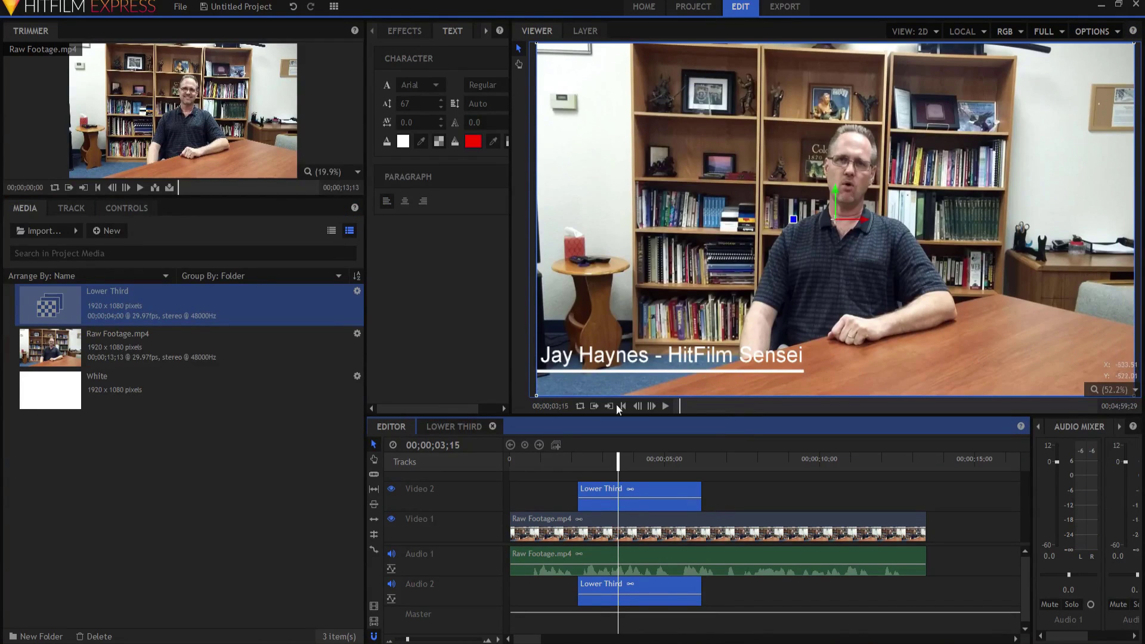
click(468, 427)
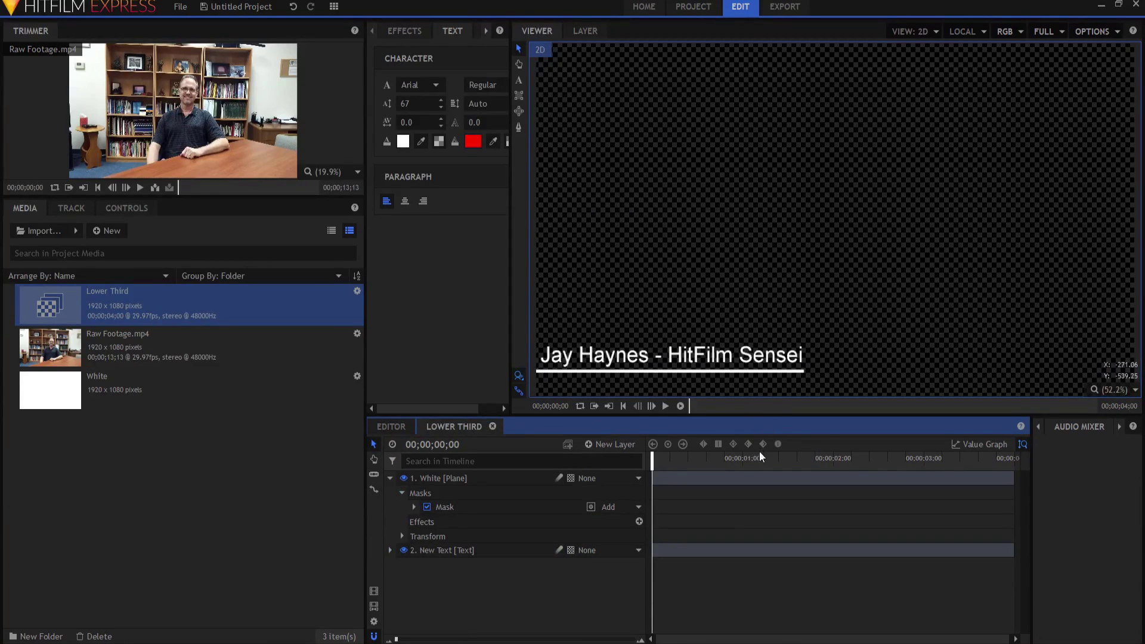
Step: Set a Position keyframe on the text layer at the one-second mark
click(742, 458)
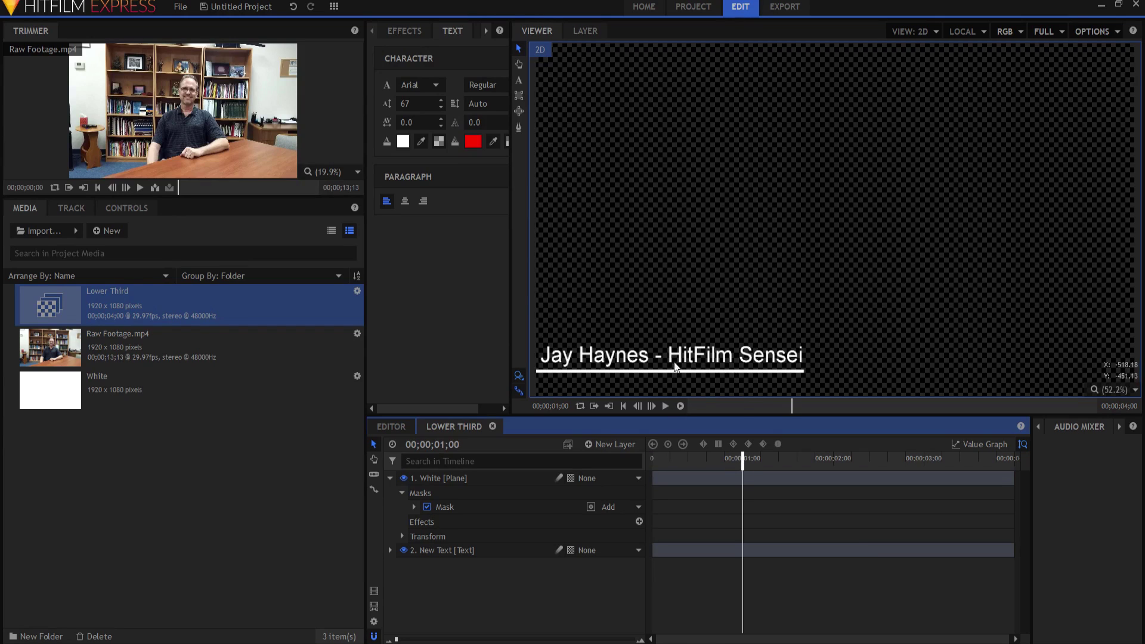
click(389, 479)
click(389, 492)
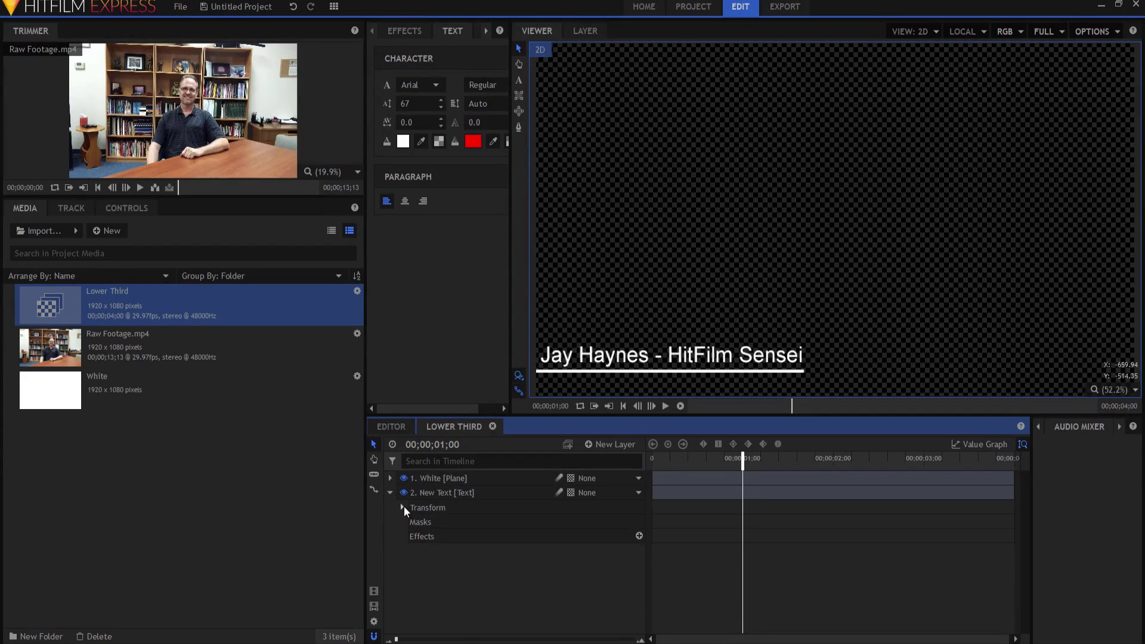
click(402, 507)
click(425, 549)
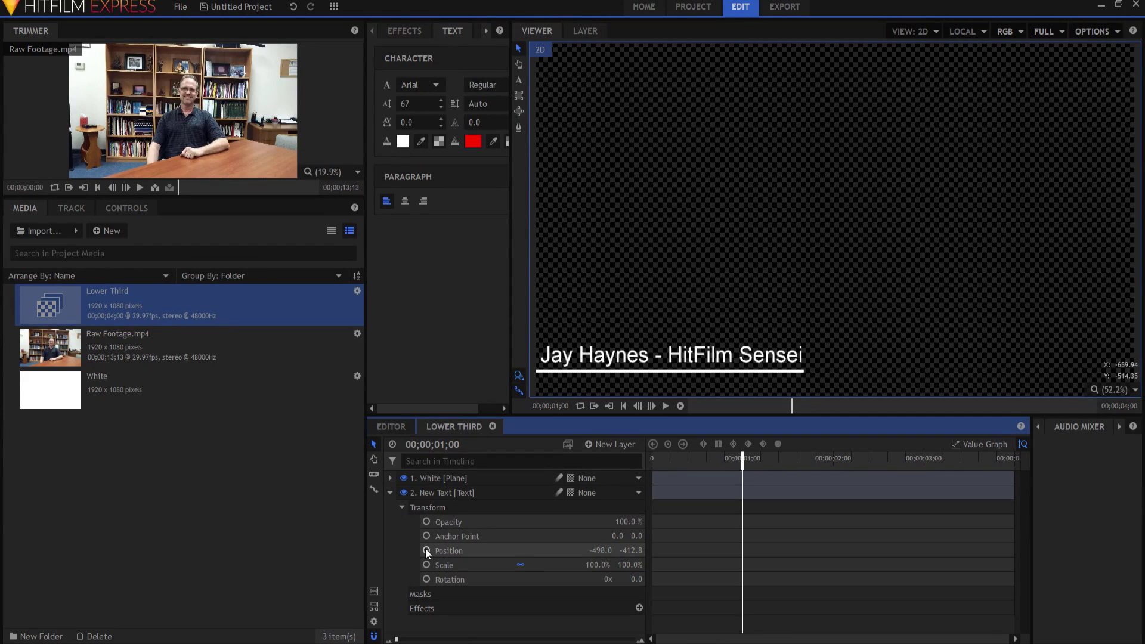
click(733, 445)
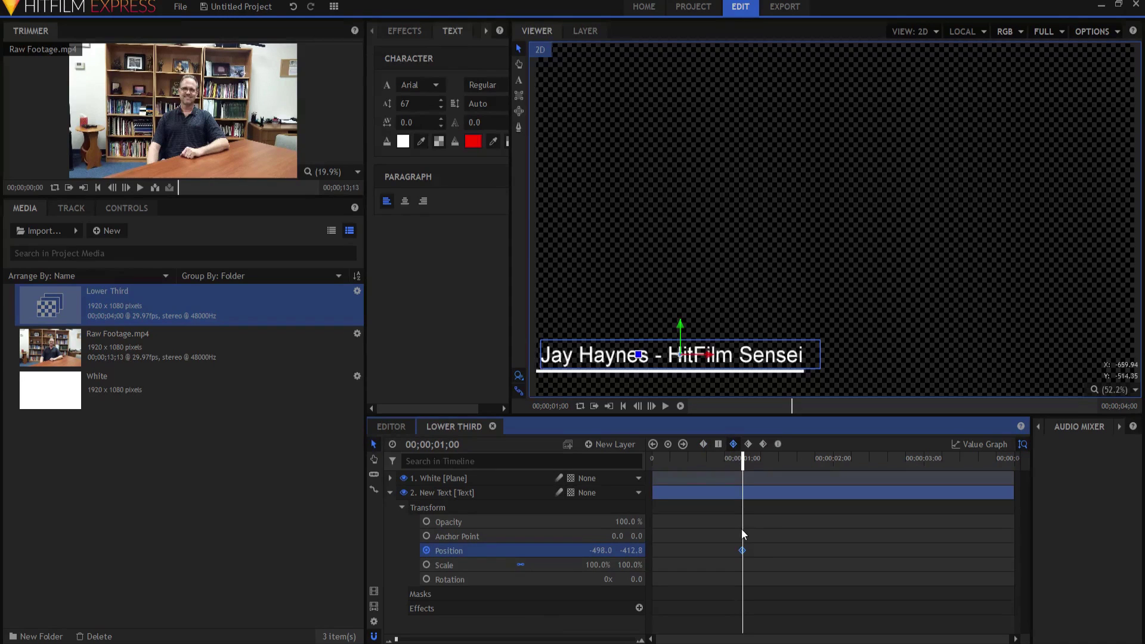
Step: At 0;20 lower the text to Y -516.2, then play back the rising animation
key(Left)
key(Left)
key(Left)
key(Left)
key(Left)
key(Left)
key(Left)
key(Left)
key(Left)
key(Left)
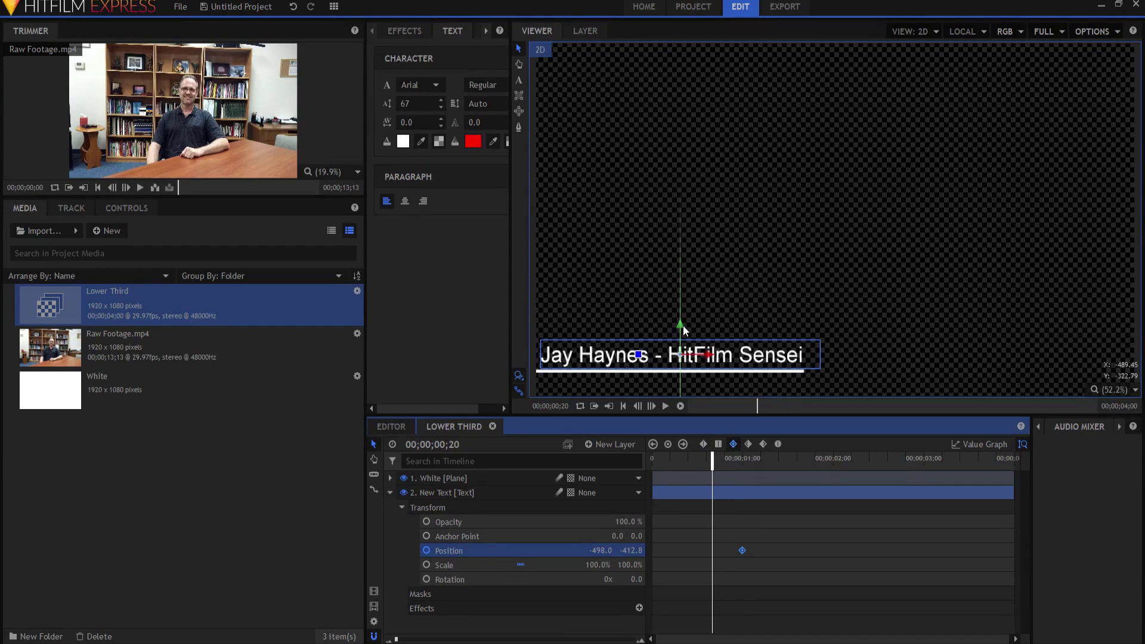
drag(682, 329, 681, 363)
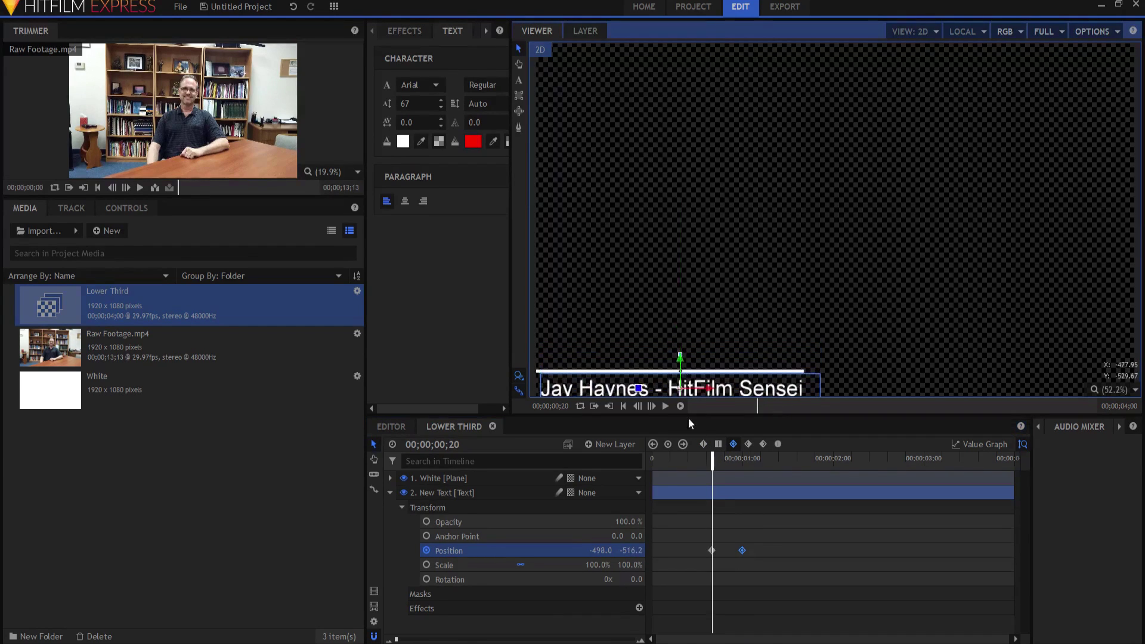
click(711, 550)
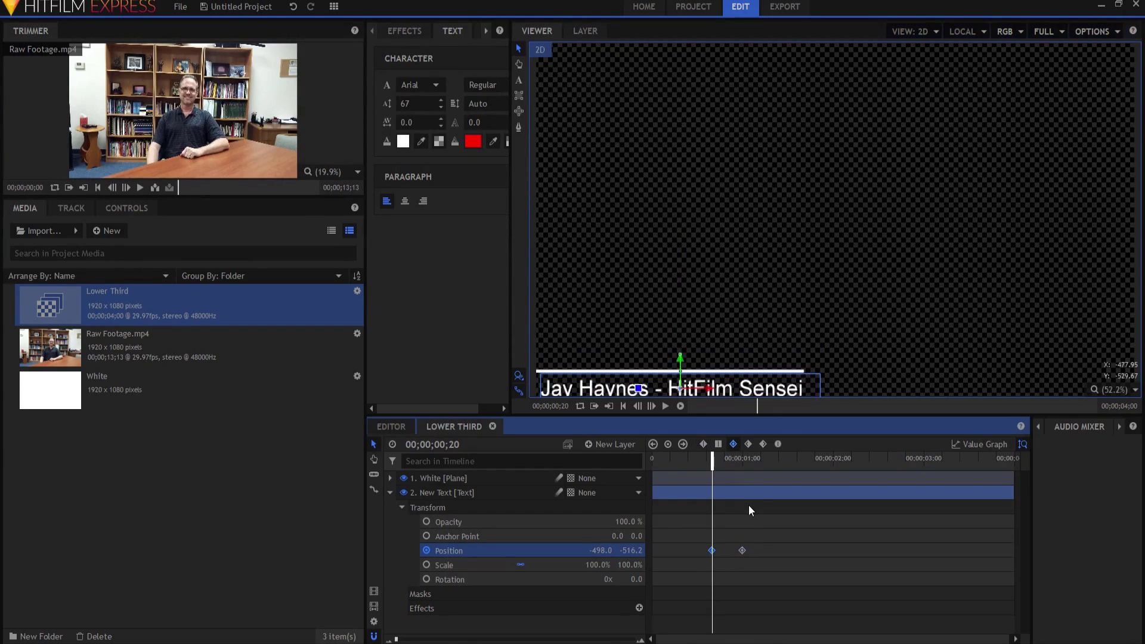
click(663, 407)
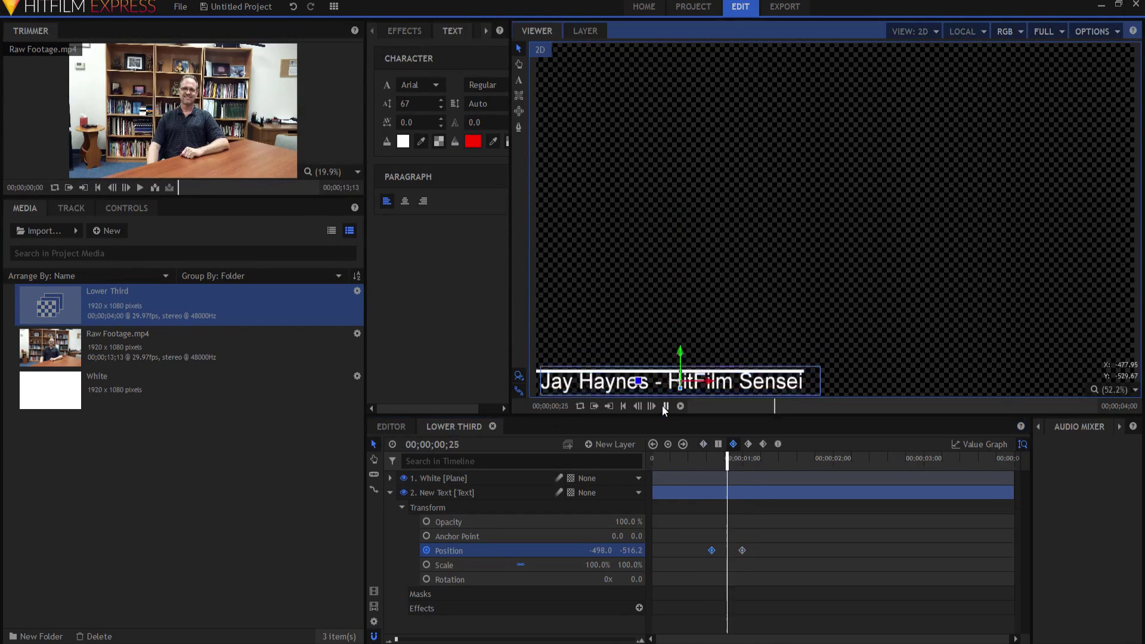
click(686, 459)
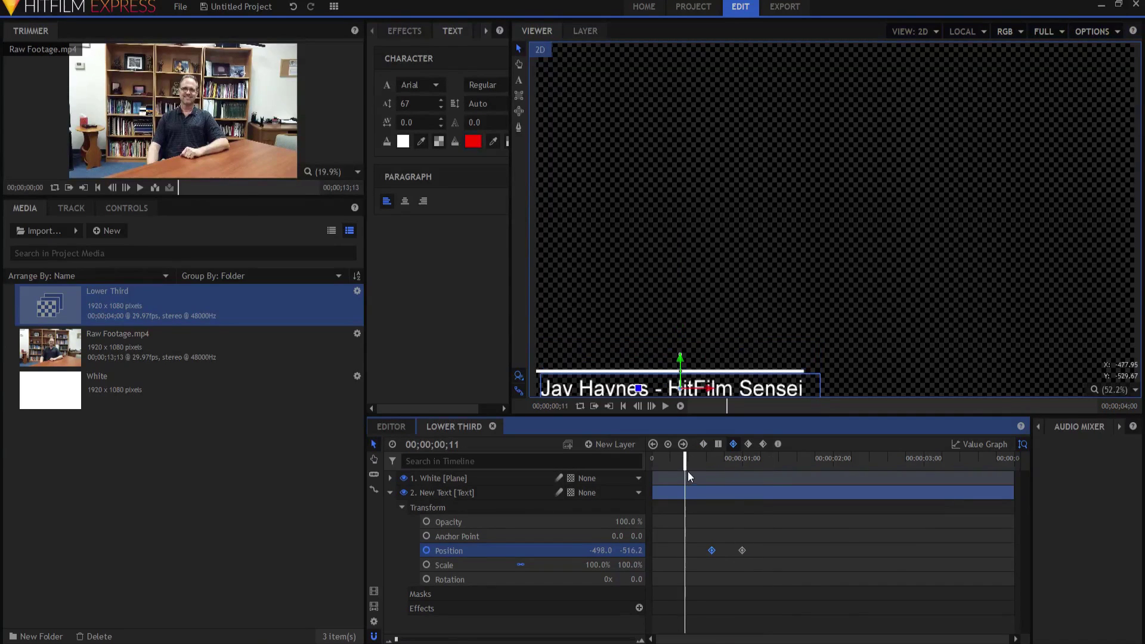
key(Left)
Step: Keyframe the underline mask's Position at frame 10, then set X to -871 at frame 0
click(391, 492)
click(390, 479)
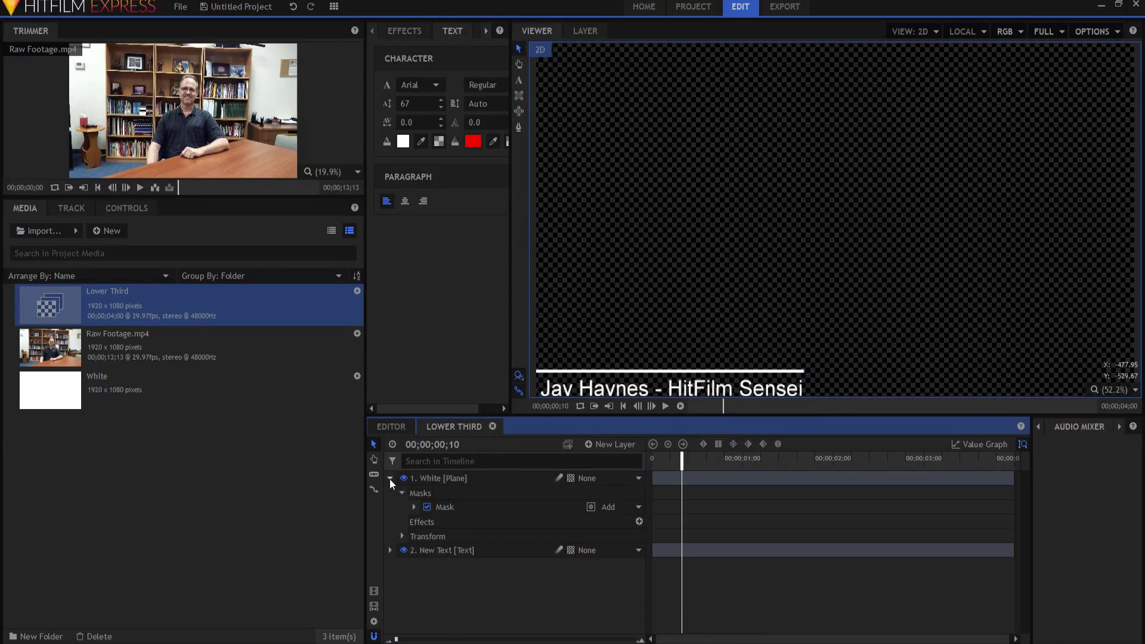
click(413, 507)
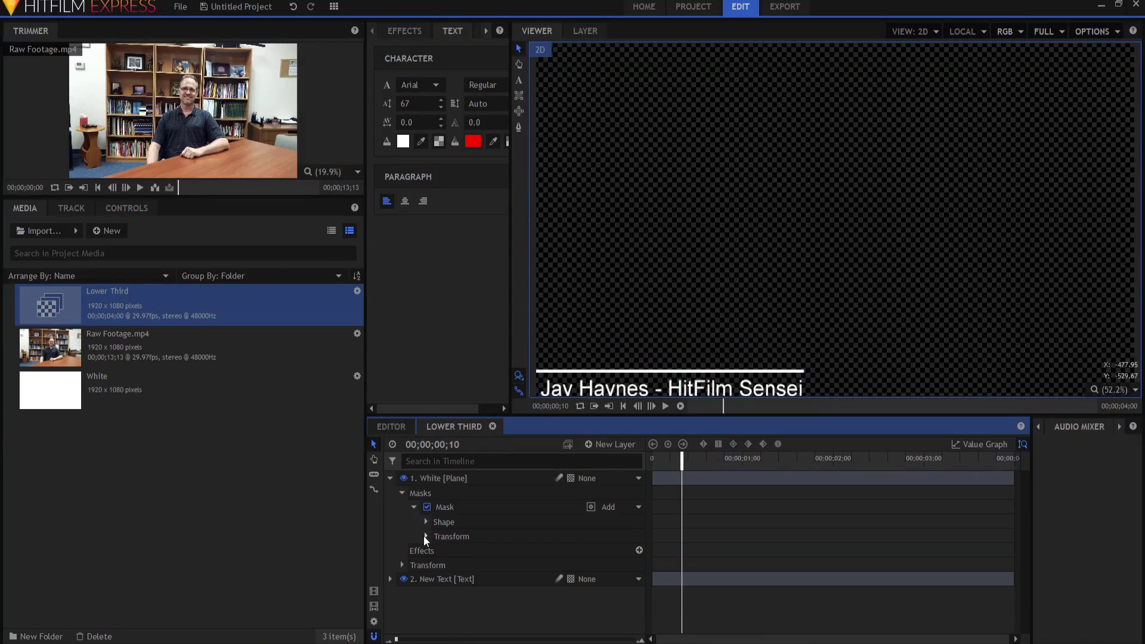
click(426, 537)
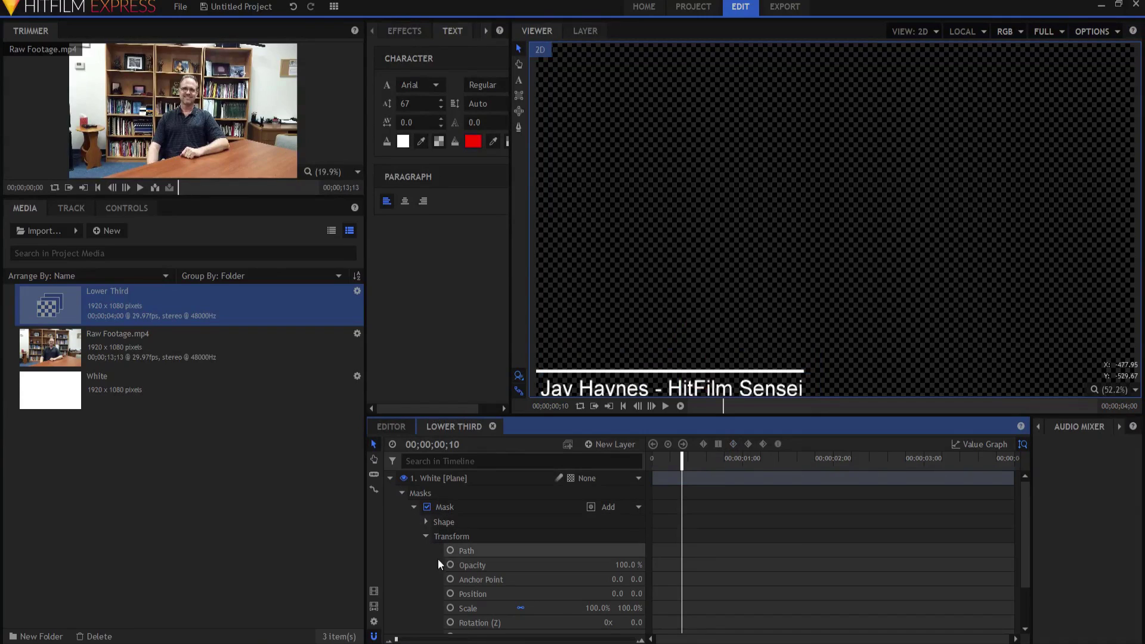
click(450, 593)
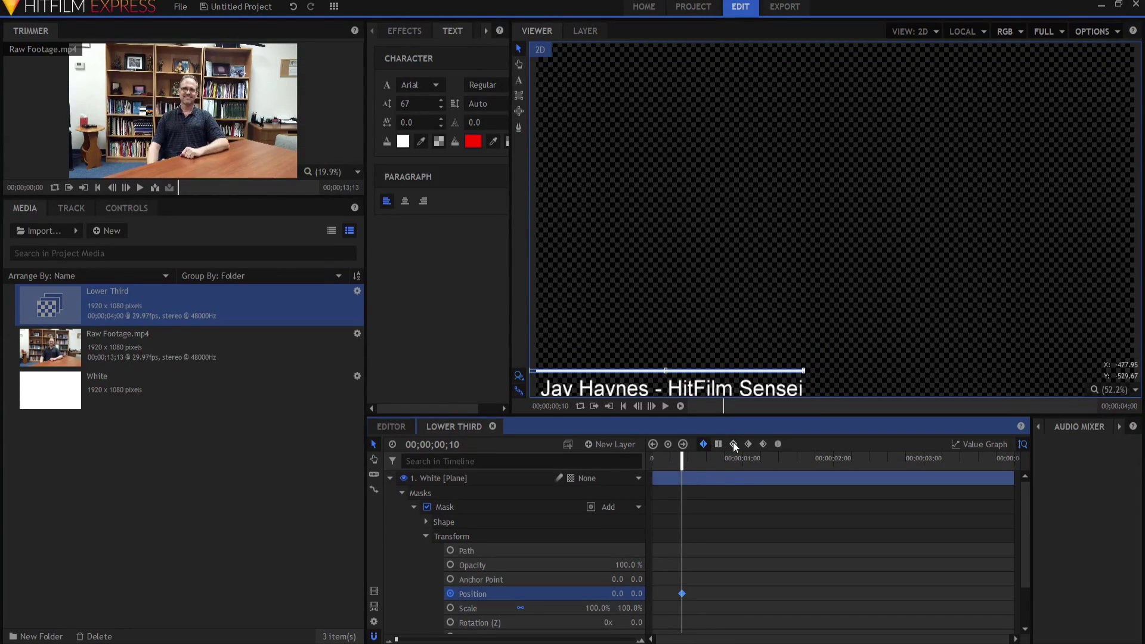
click(623, 406)
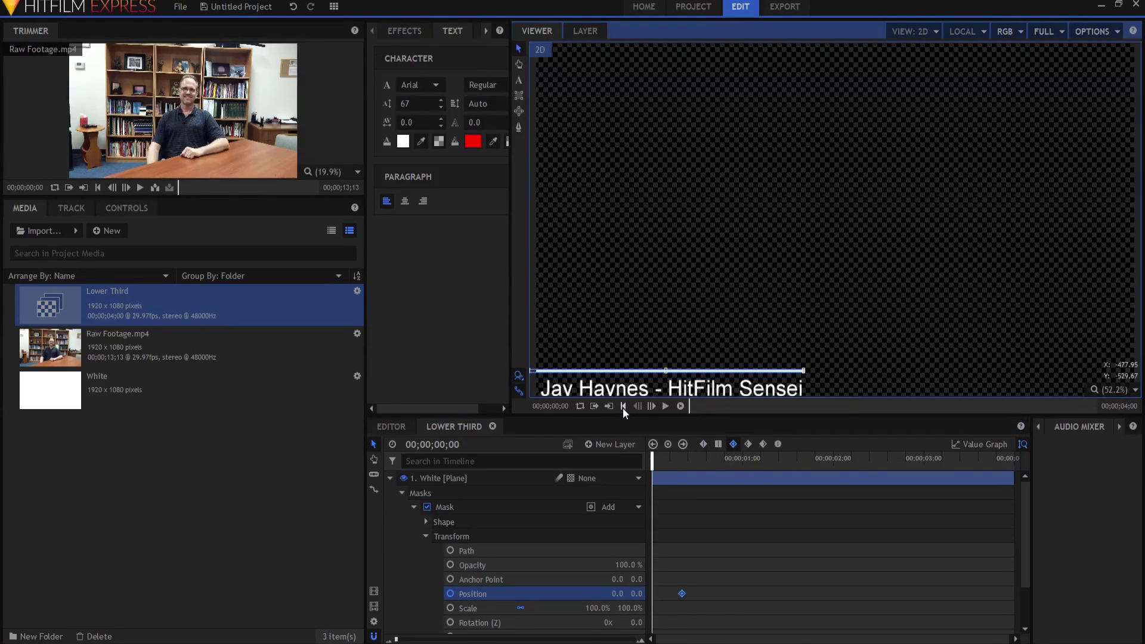
drag(630, 593, 114, 593)
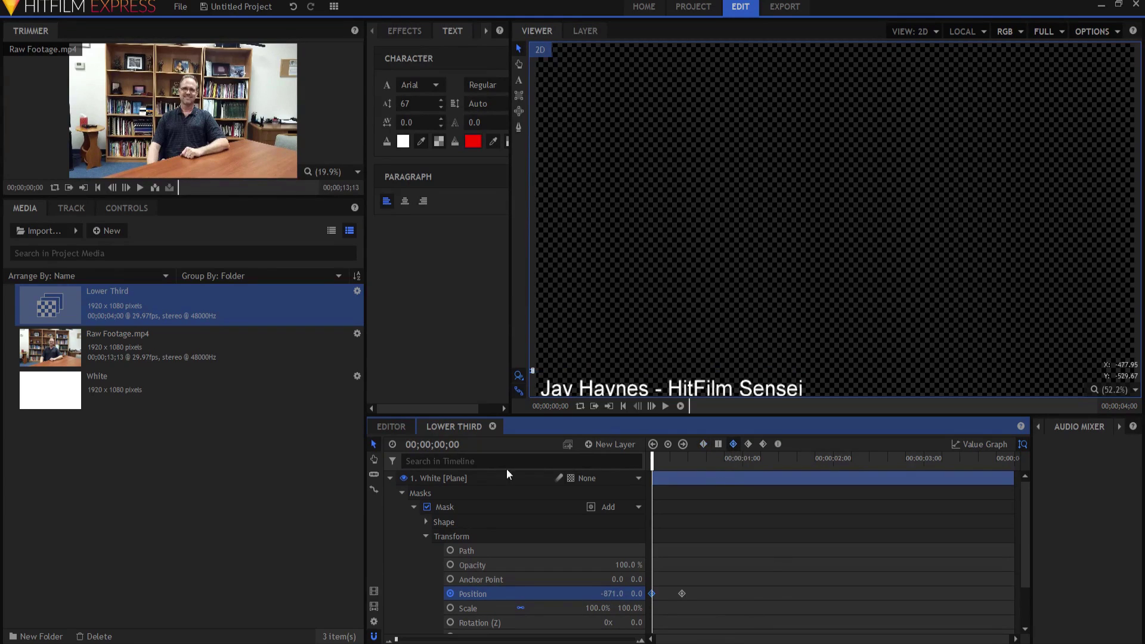
click(389, 478)
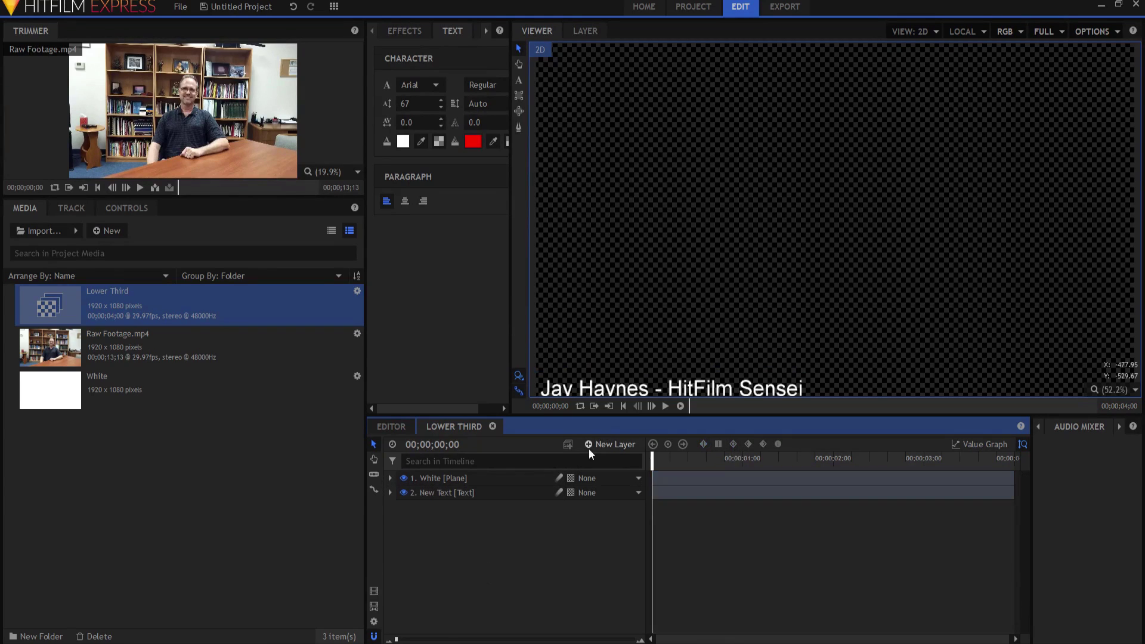
click(663, 407)
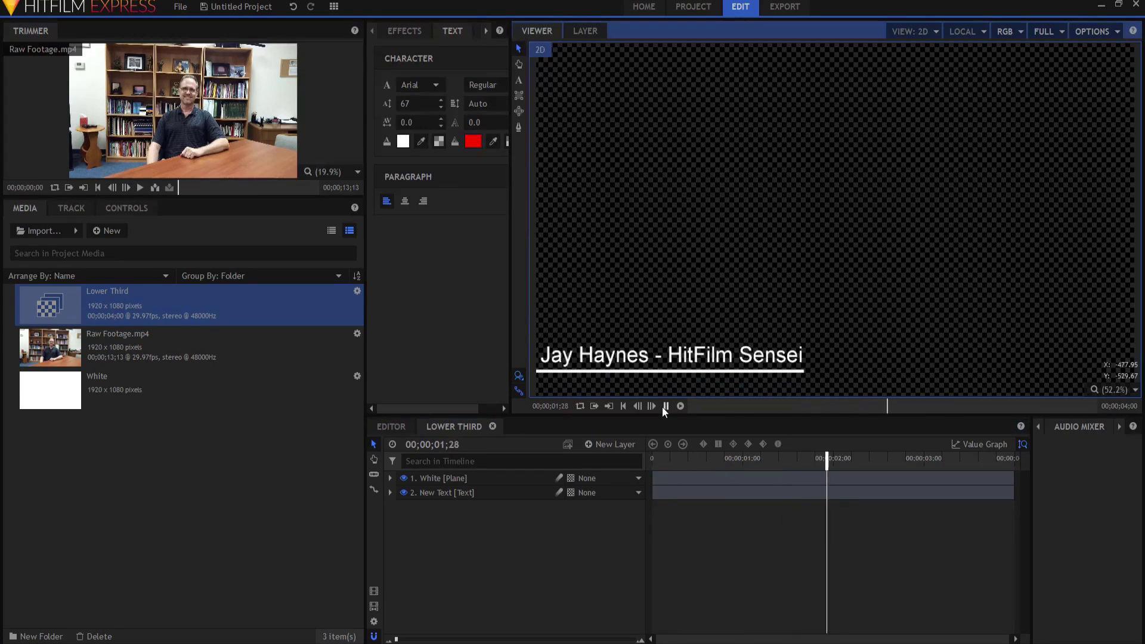
click(662, 406)
click(623, 406)
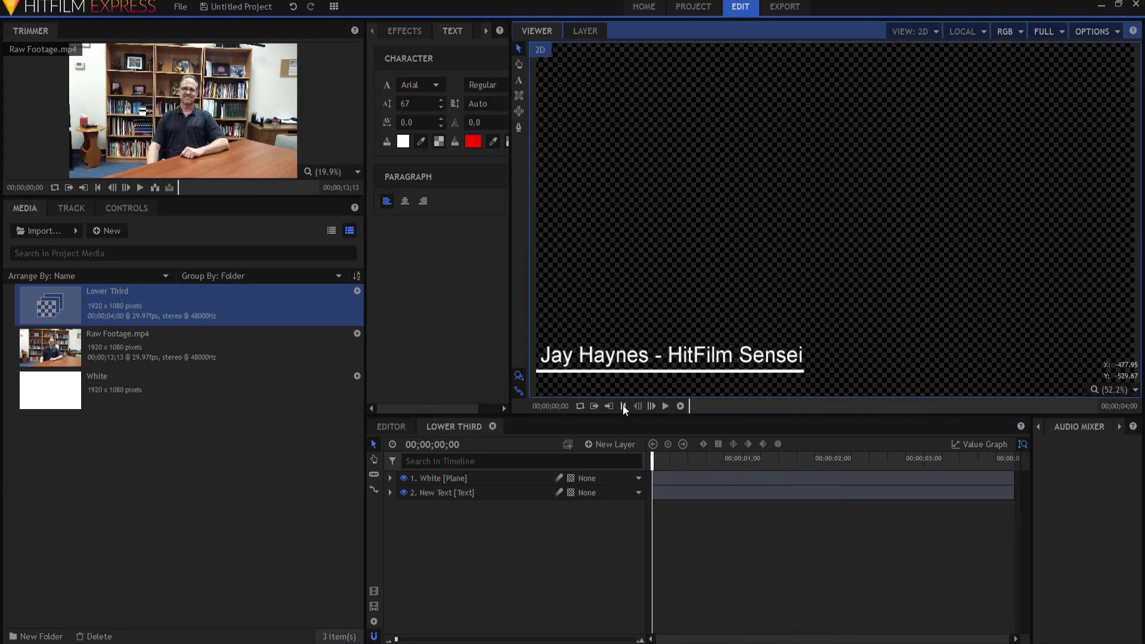
click(666, 406)
click(666, 408)
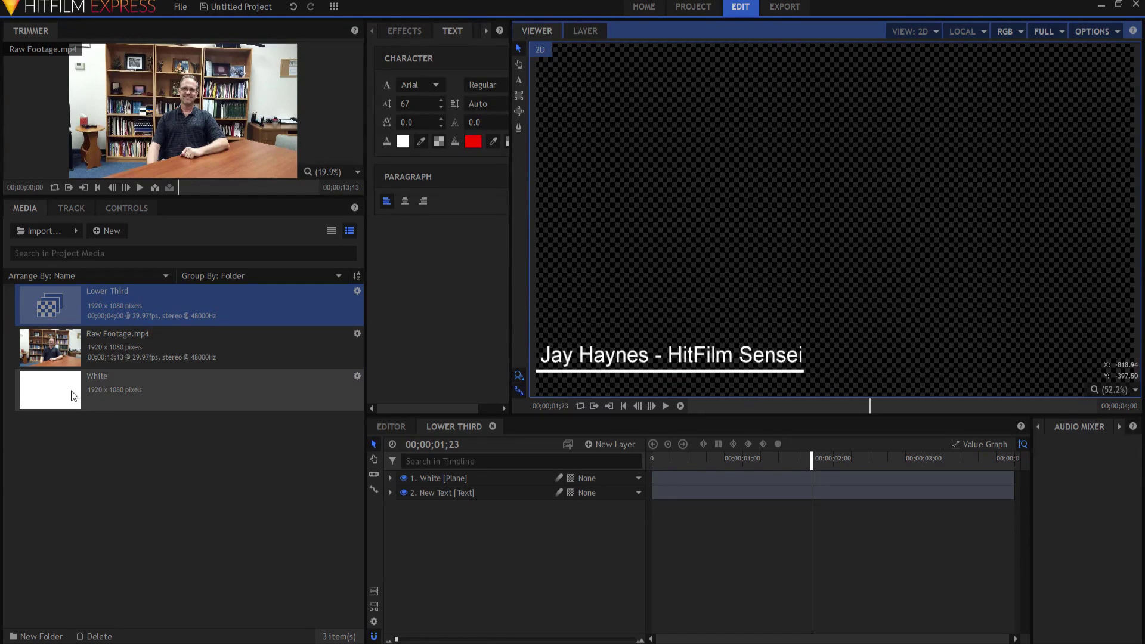
drag(71, 391, 439, 511)
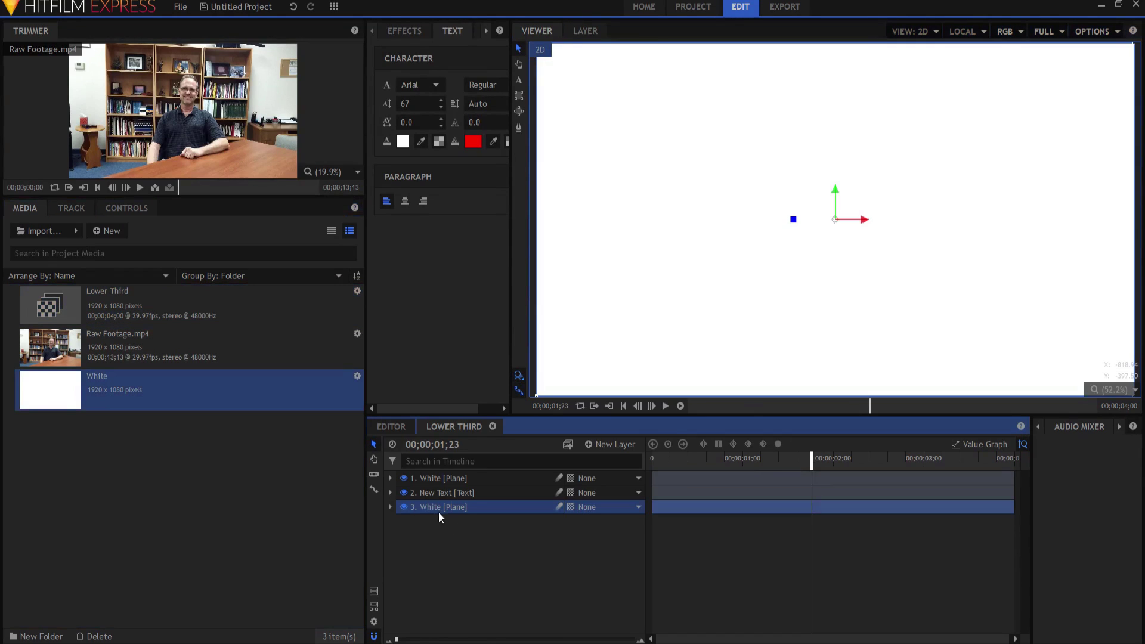
Step: Hide the new white plane, rename it Matte, and raise it to meet the underline
click(403, 507)
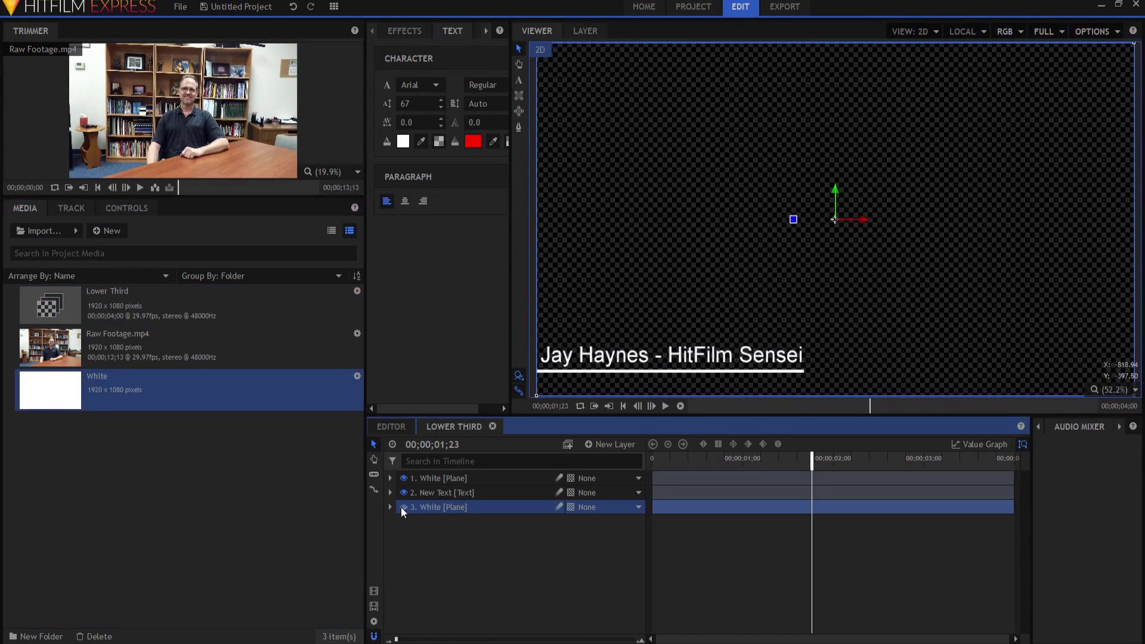
double_click(437, 508)
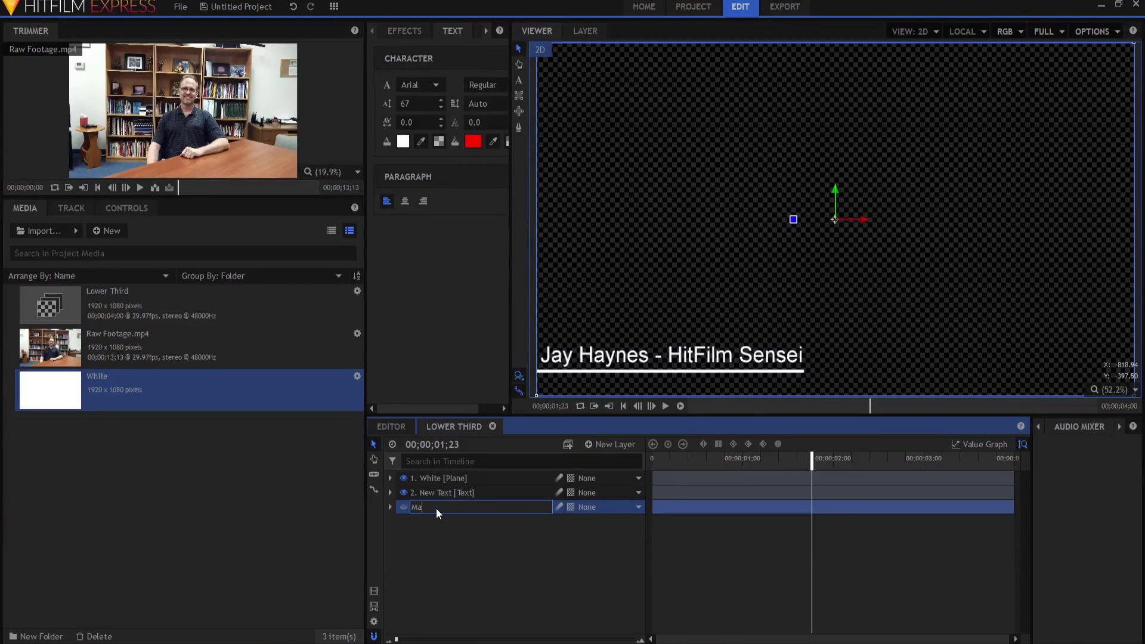
key(Return)
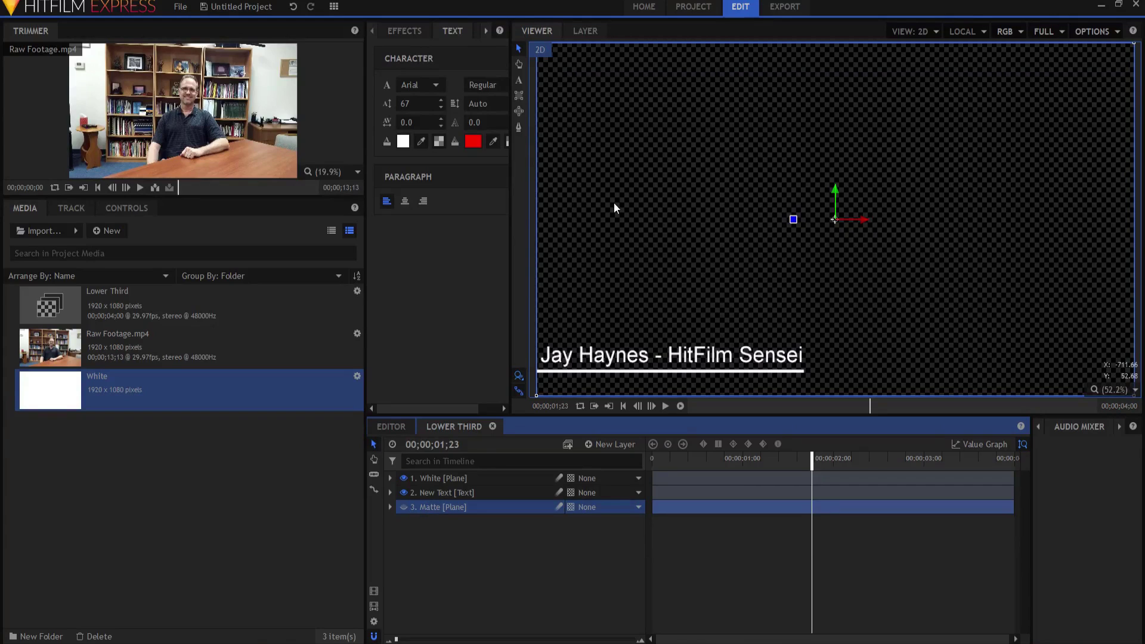
drag(834, 193, 835, 169)
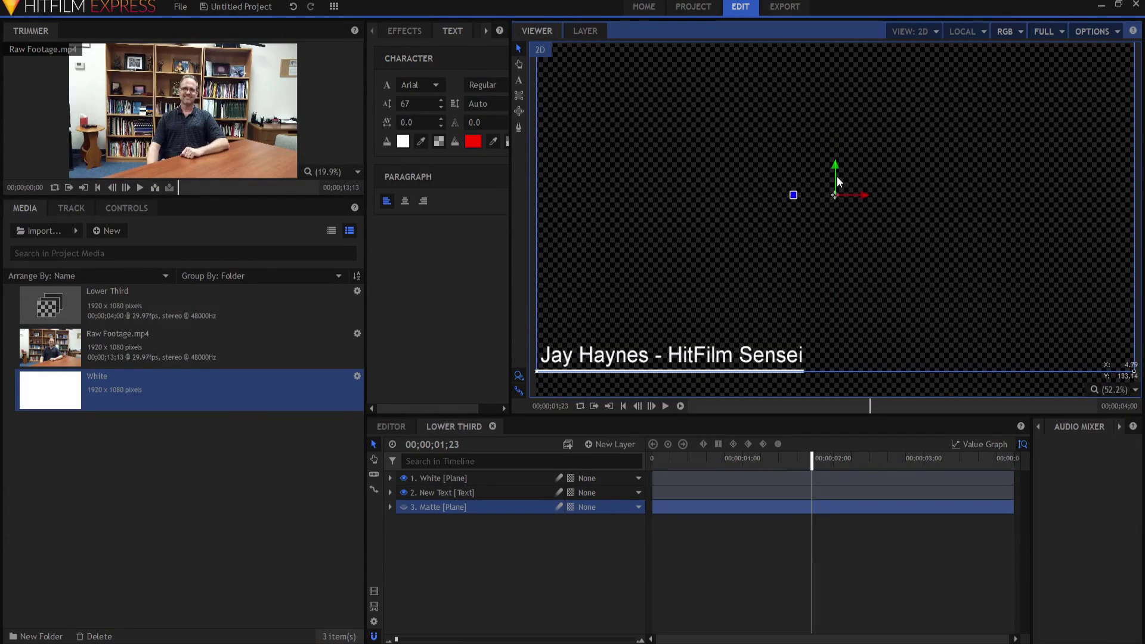
click(410, 29)
Step: Apply Set Matte to the New Text layer with Source Layer 3. Matte, then preview the reveal
click(406, 53)
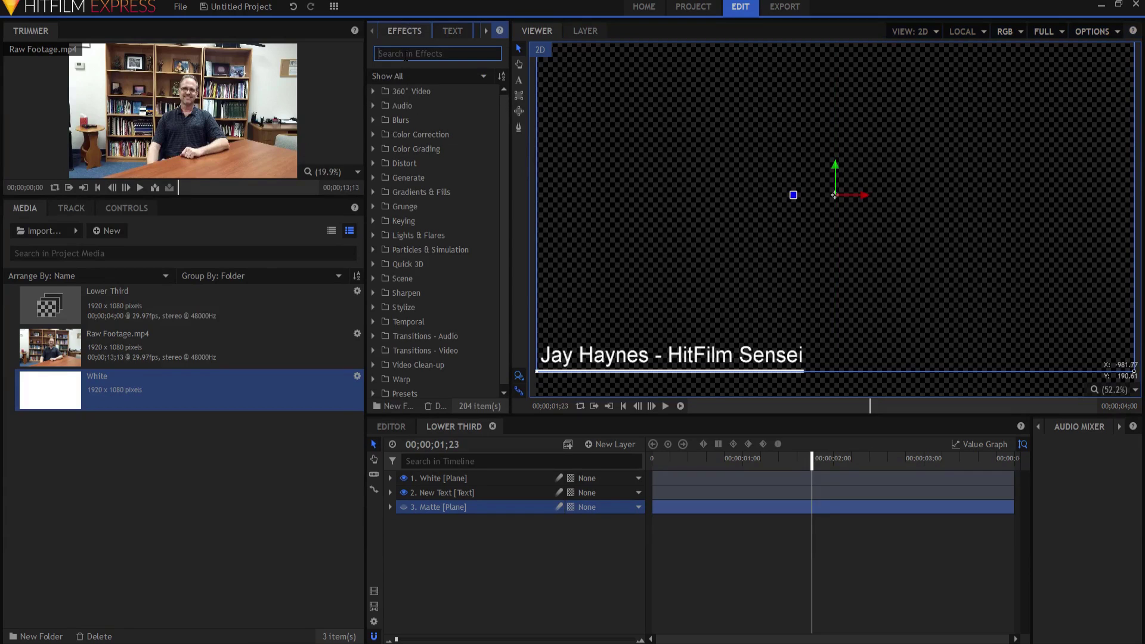
text(set)
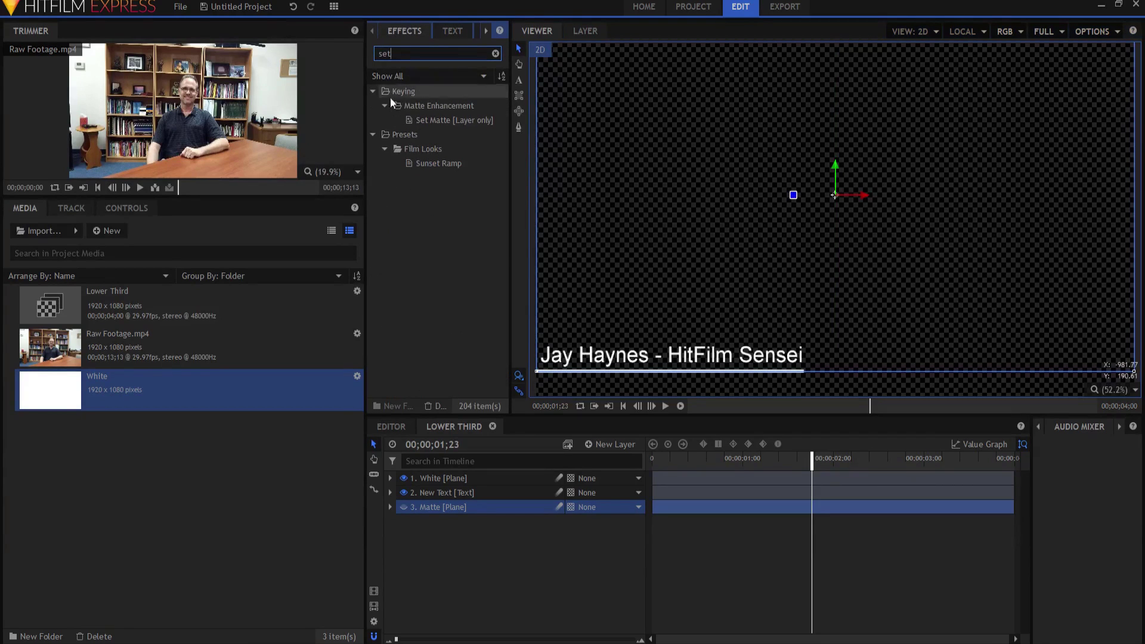
drag(425, 313, 455, 493)
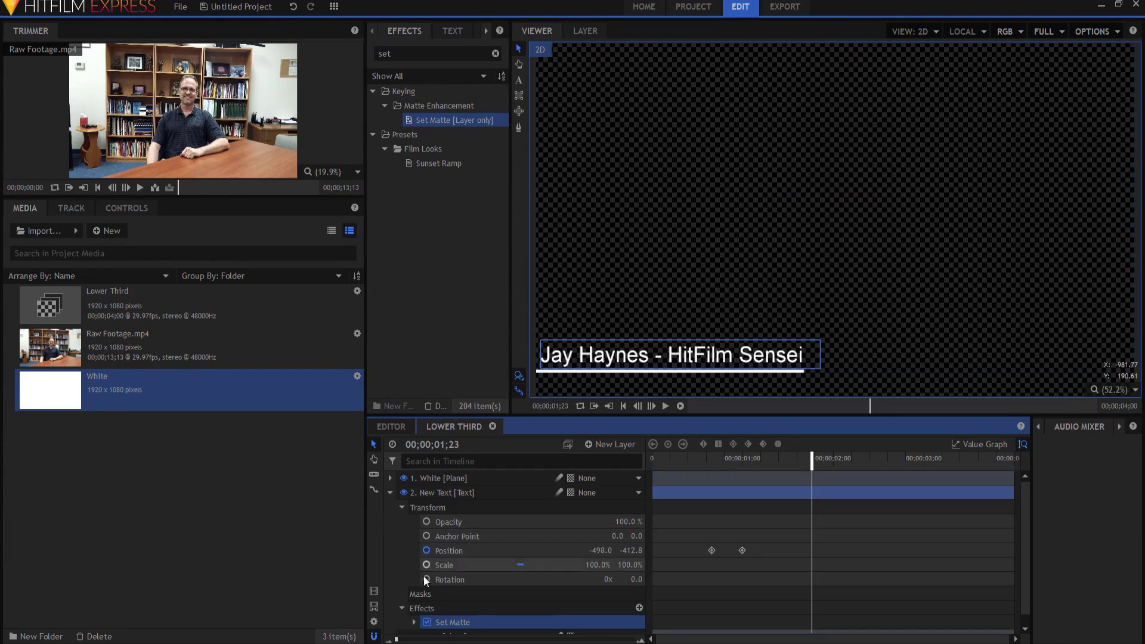
scroll(424, 573, down, 1)
click(413, 612)
scroll(420, 603, down, 1)
click(529, 588)
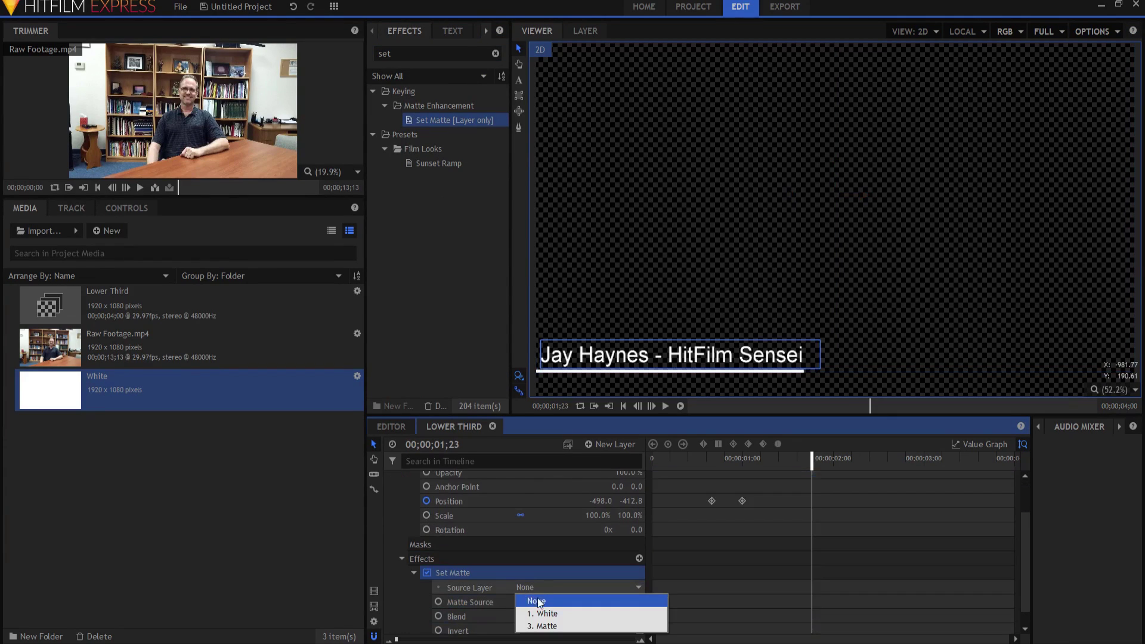
click(553, 626)
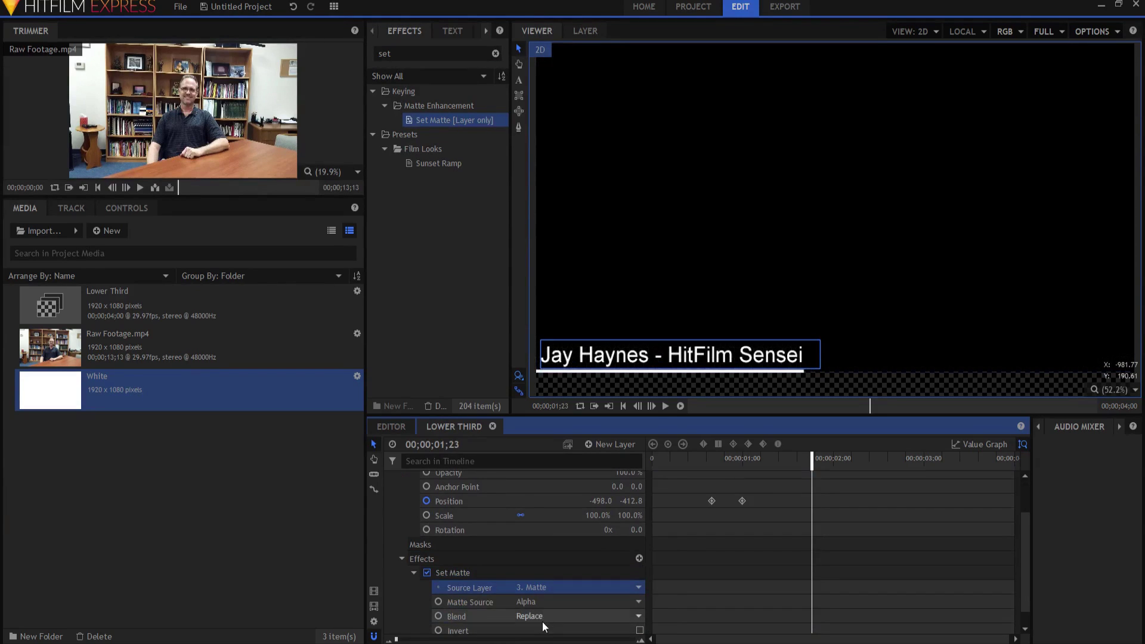
drag(812, 459, 771, 457)
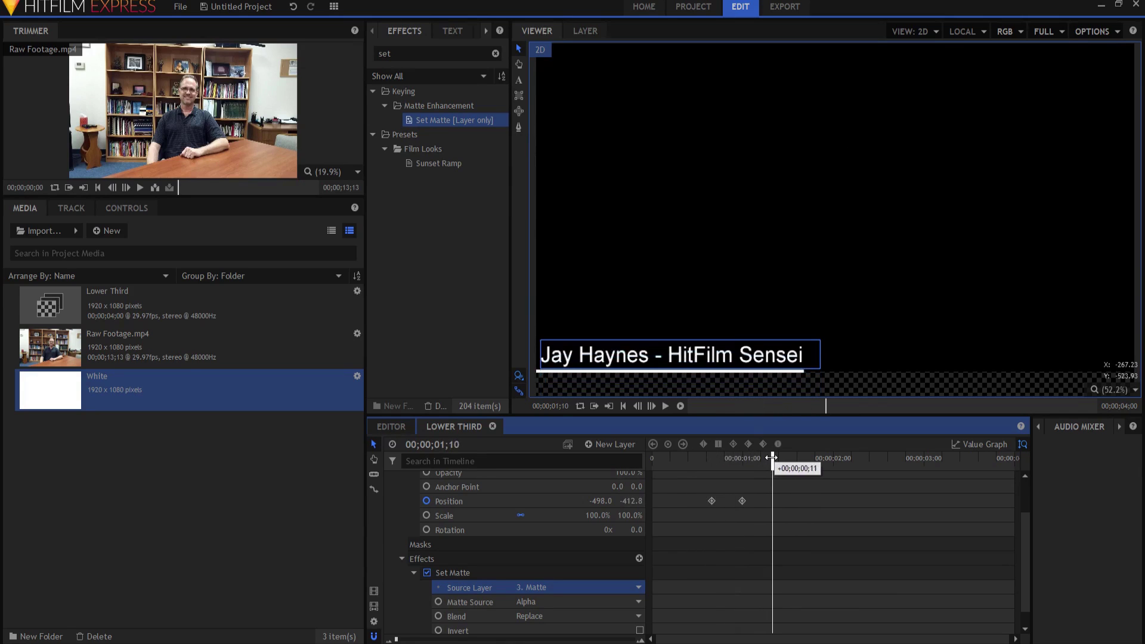
Step: Add a new Grade layer to the Lower Third composite
click(393, 425)
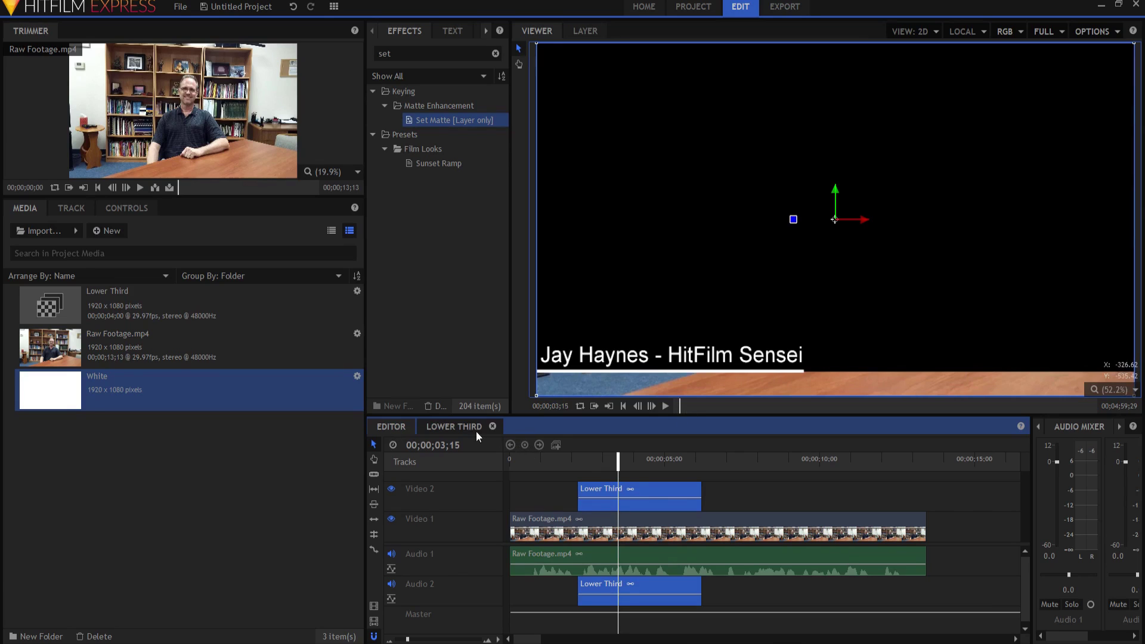
click(460, 424)
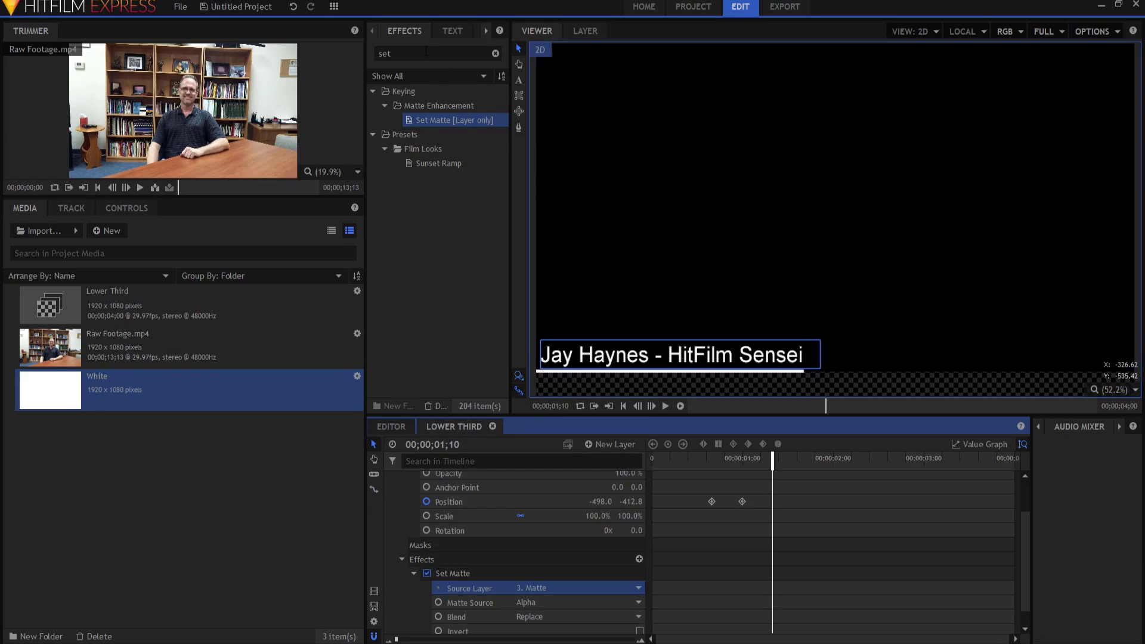
click(394, 53)
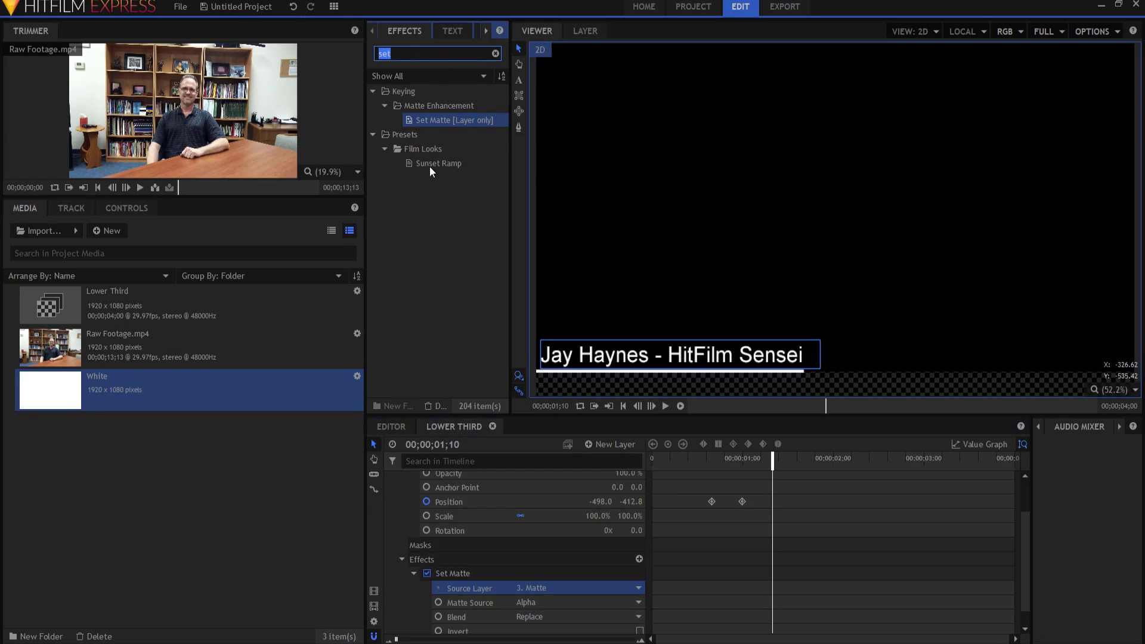
click(609, 446)
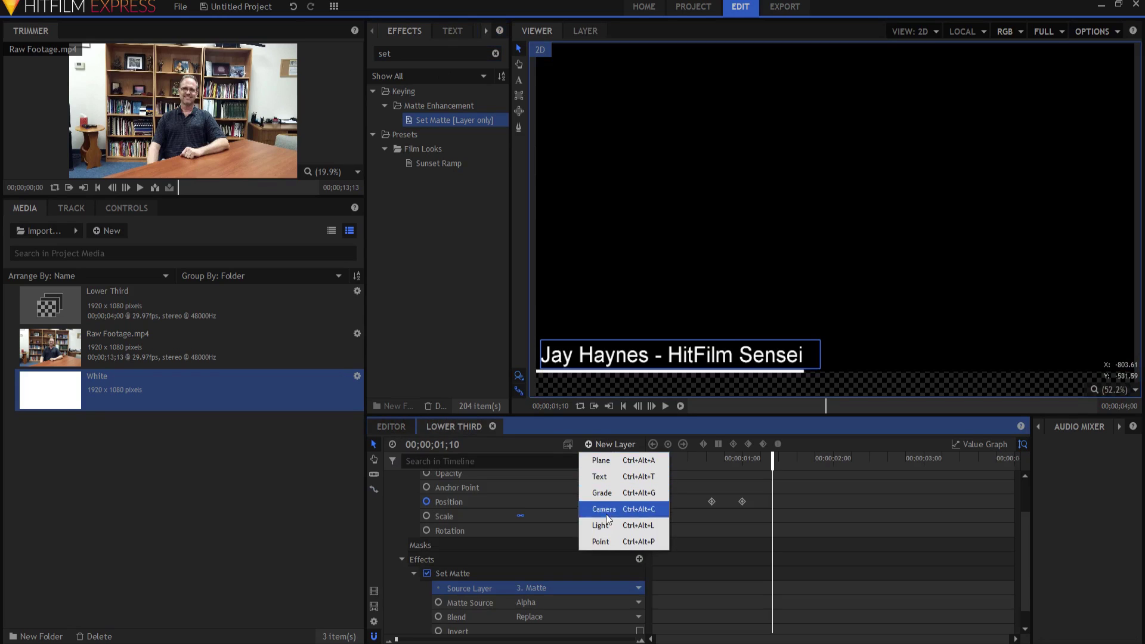
click(604, 494)
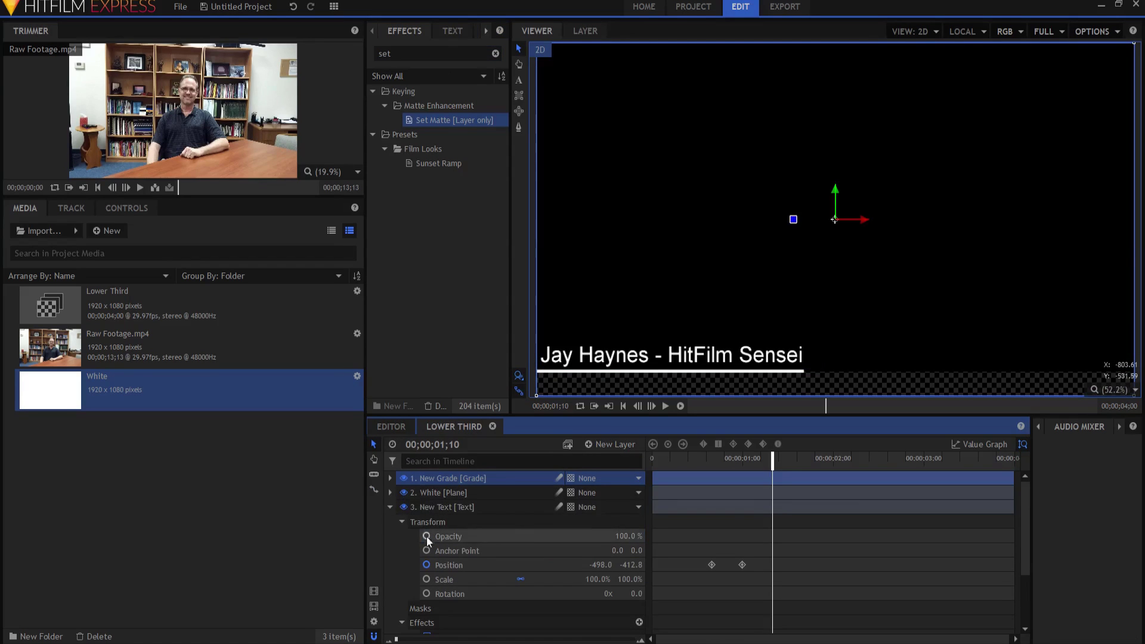
click(389, 506)
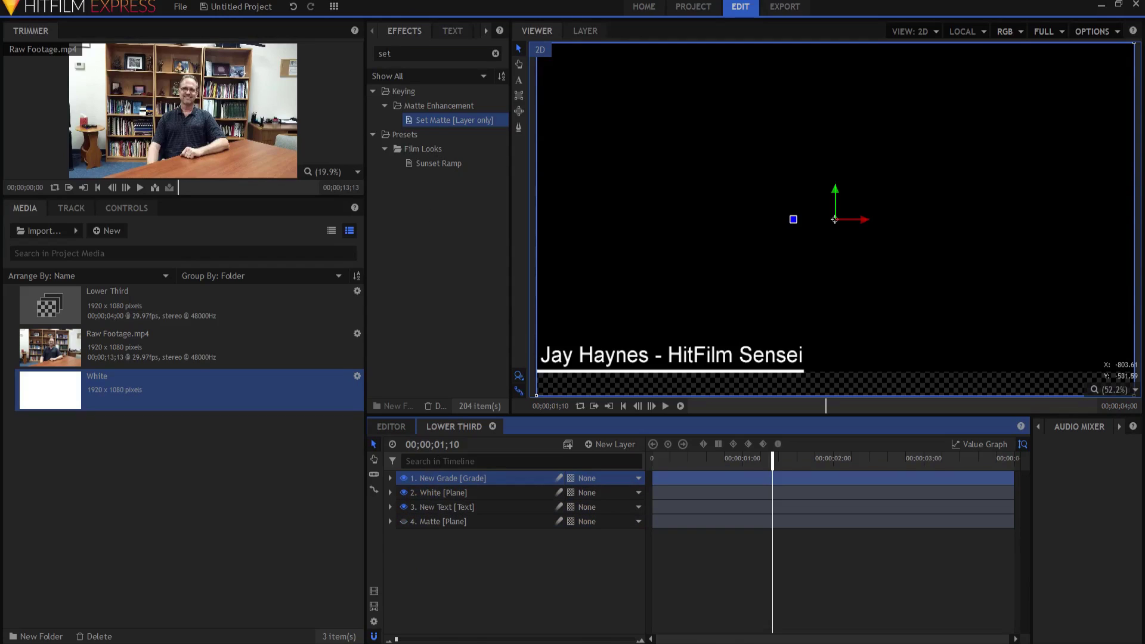
Step: Apply the Demult effect to the grade layer and return to the Editor timeline
click(393, 53)
text(demu)
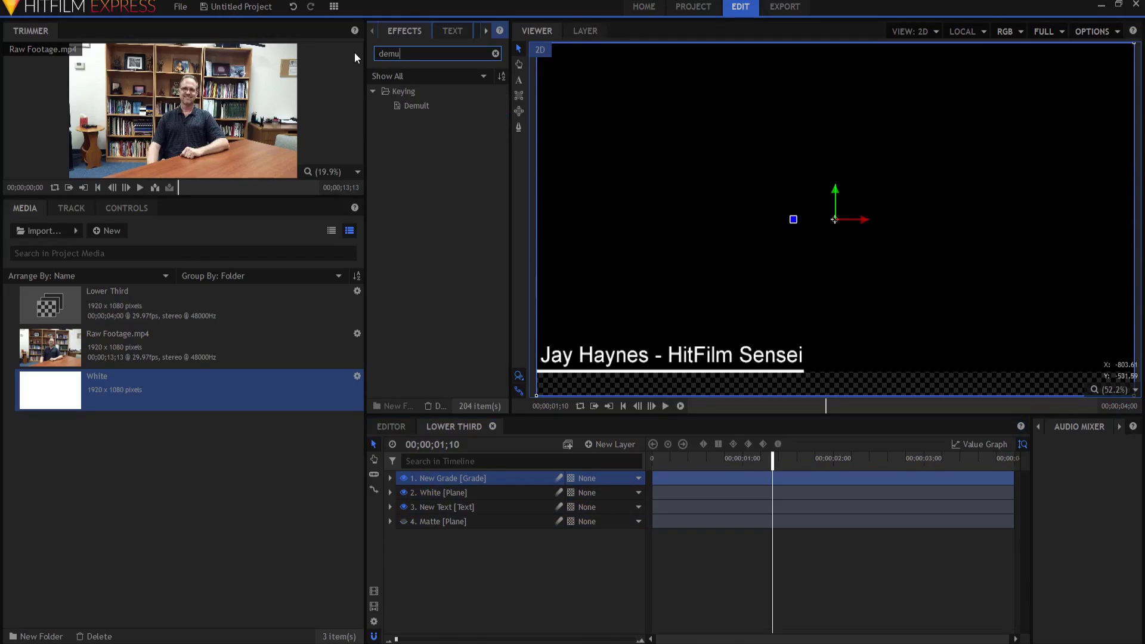
drag(413, 105, 464, 478)
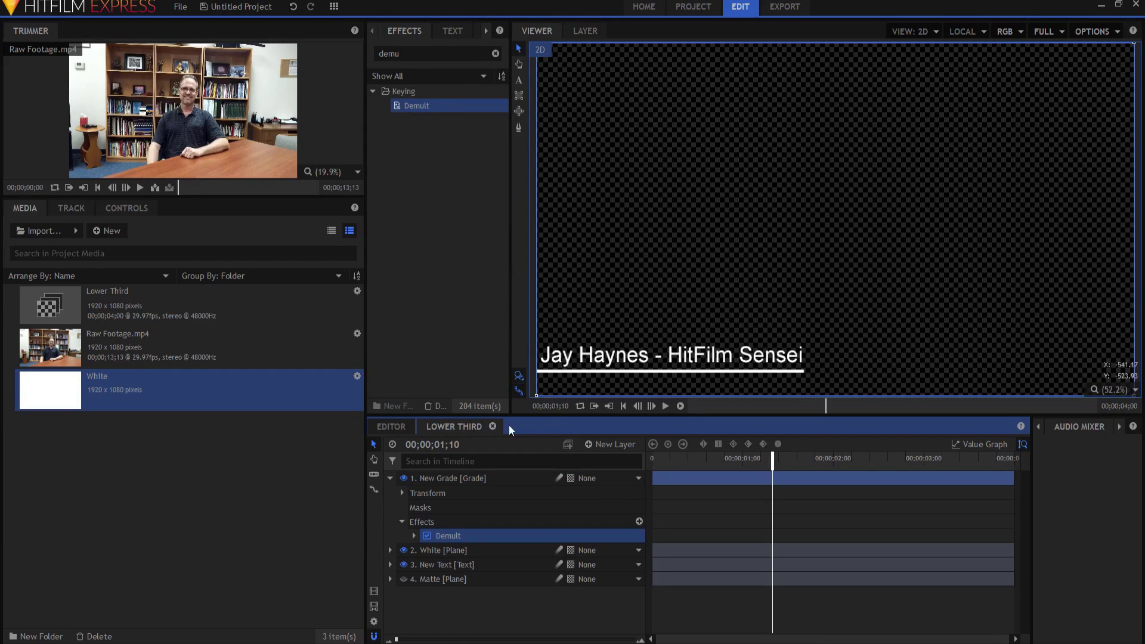
click(391, 426)
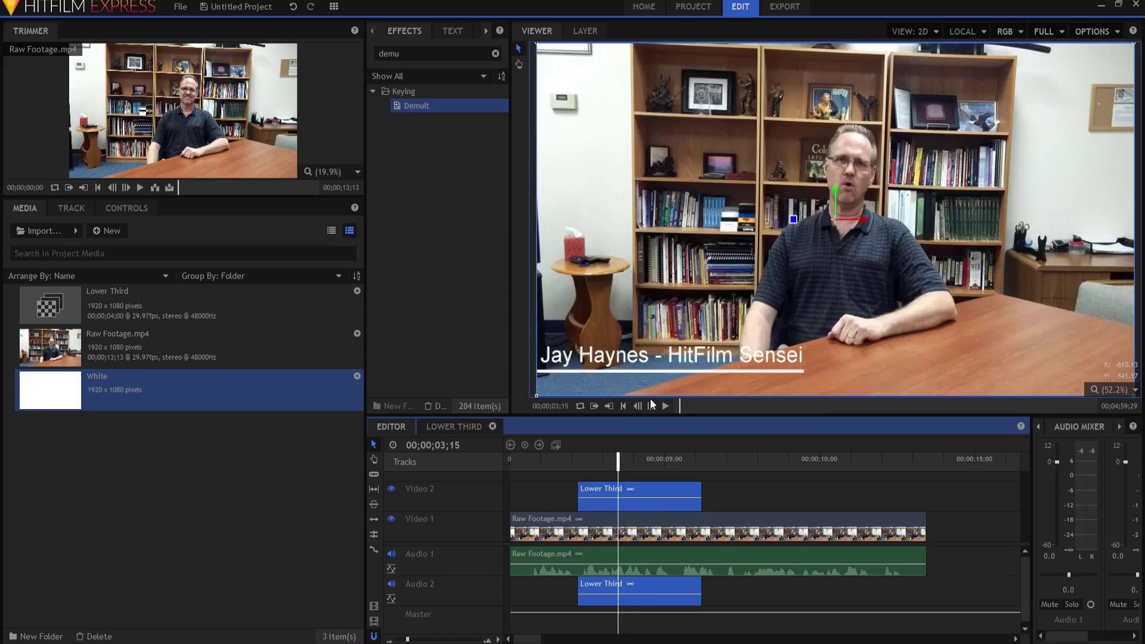
Step: Play the lower third over the footage from just before it starts
click(562, 460)
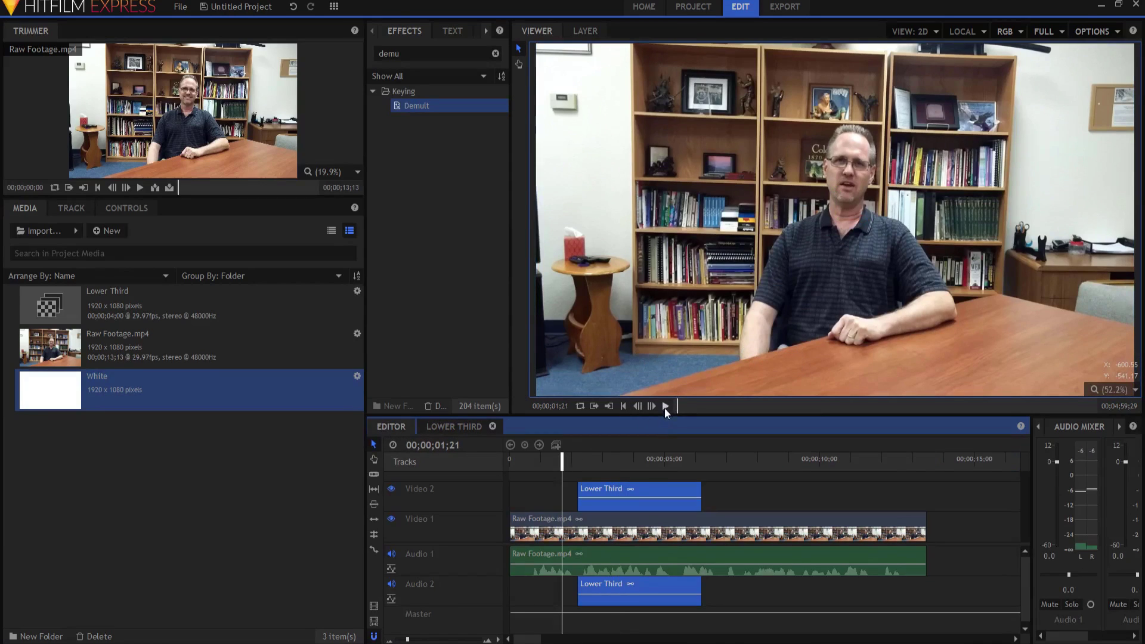
click(664, 406)
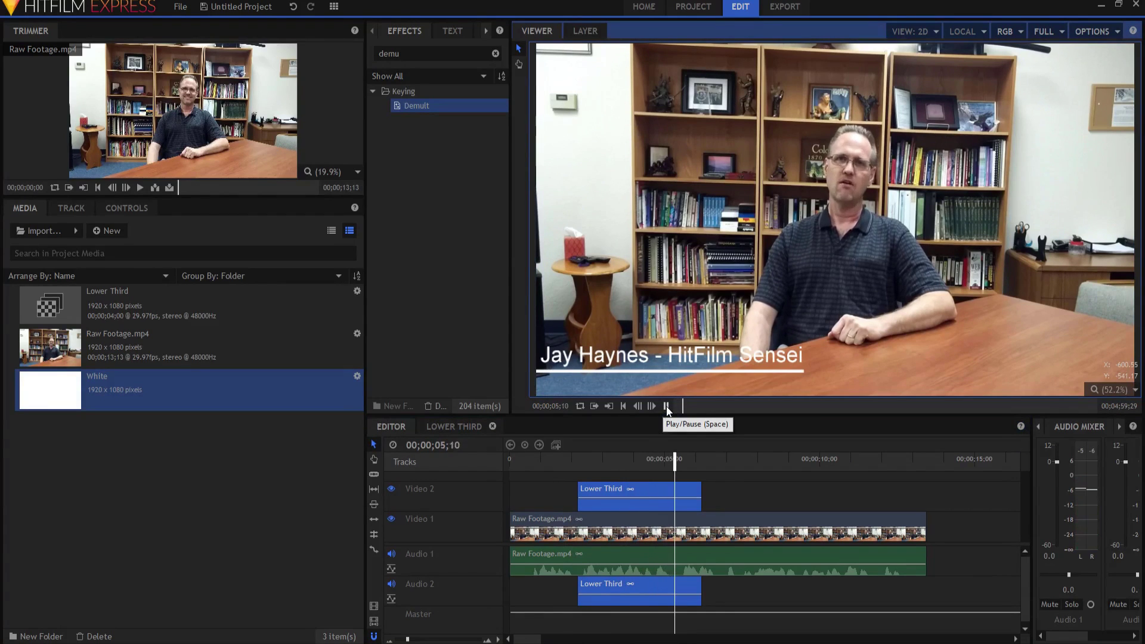
click(667, 406)
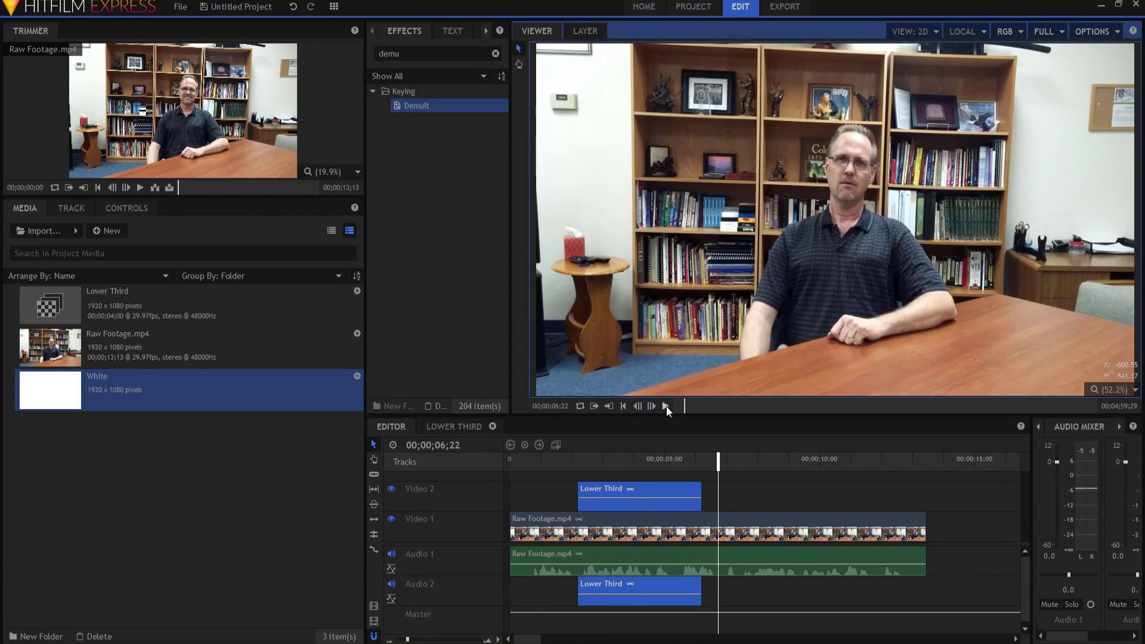
Step: Place a second Lower Third after the first on Video 2 and apply Time Reverse to it
click(63, 299)
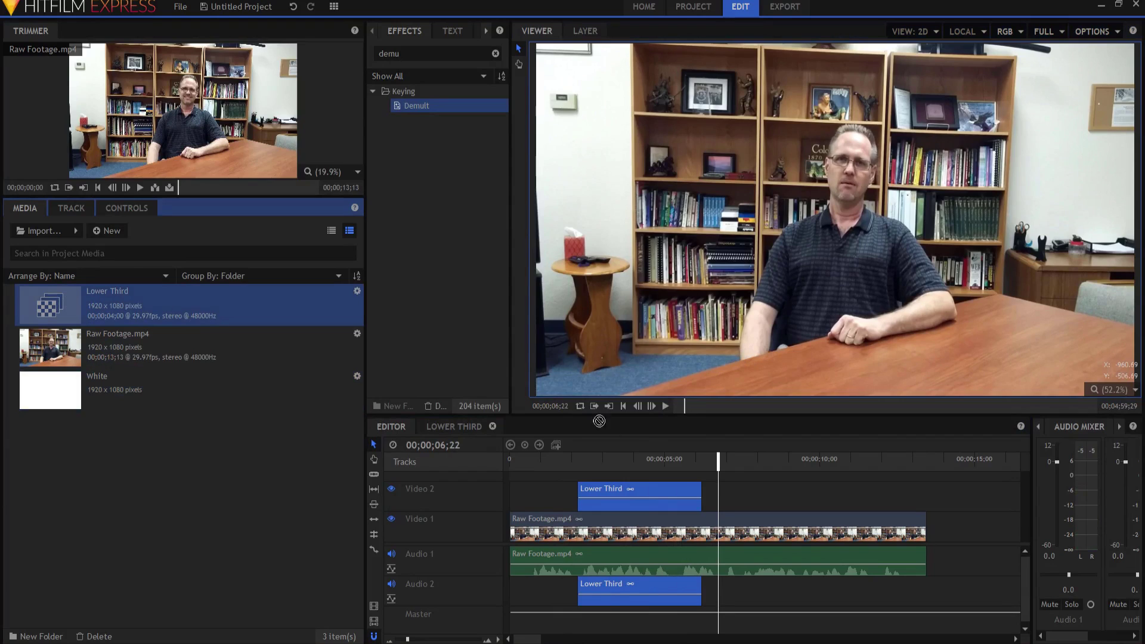
drag(599, 421, 716, 504)
click(421, 53)
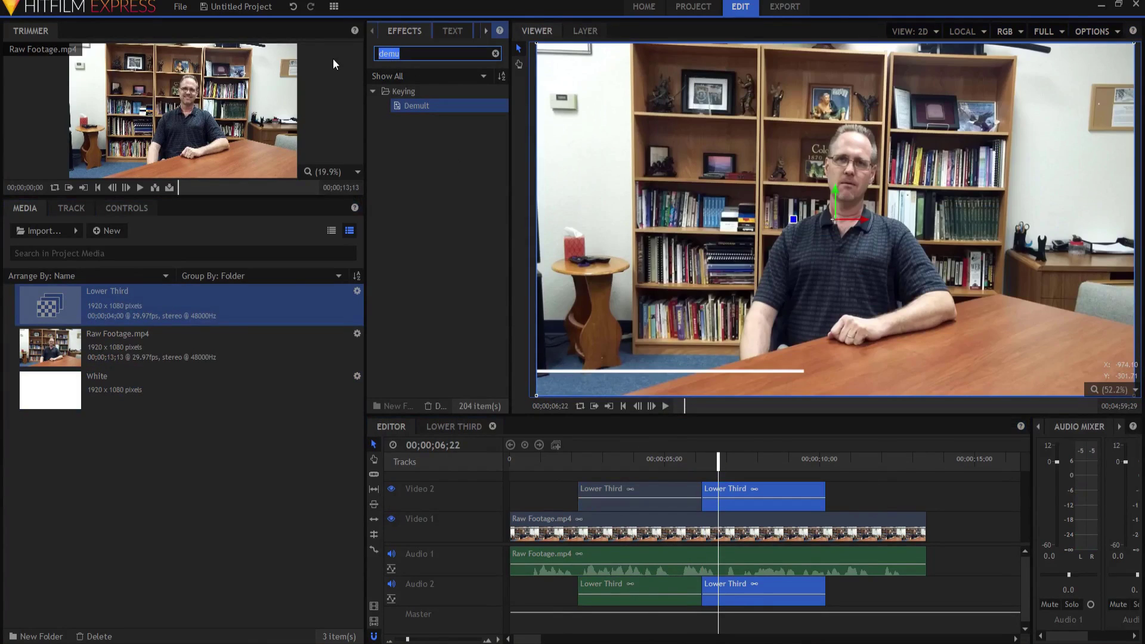
text(rev)
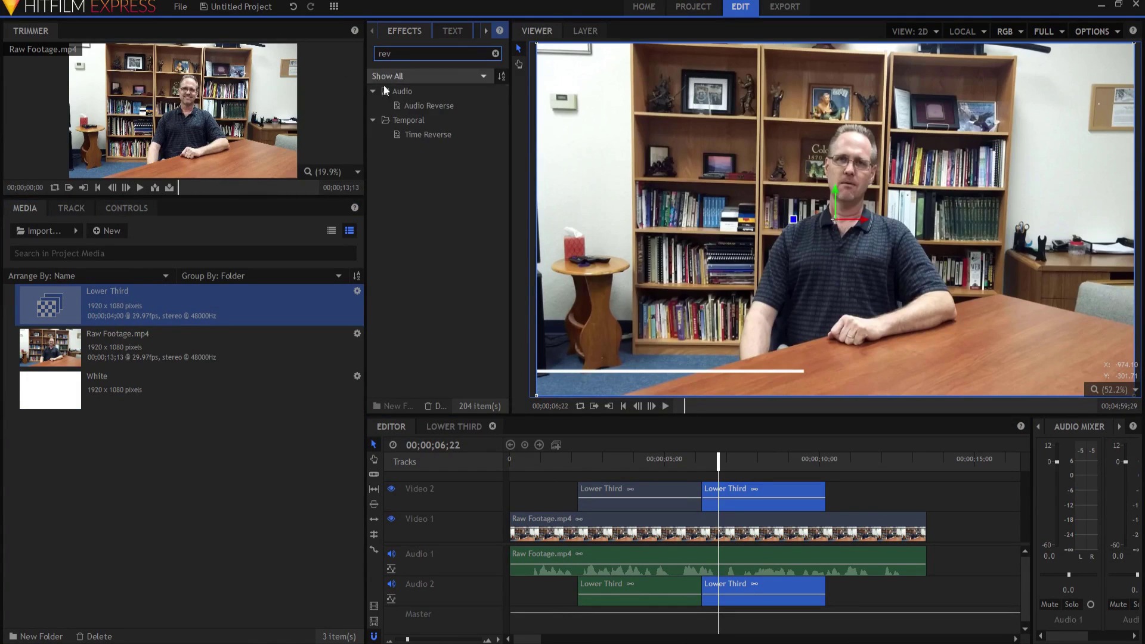
drag(427, 135, 773, 498)
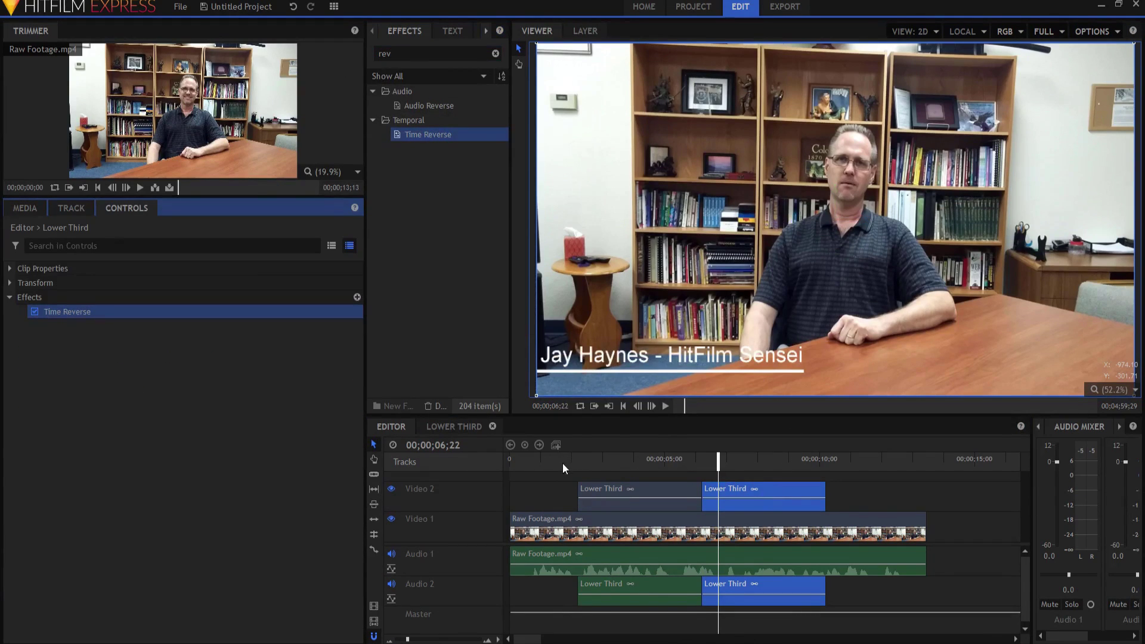
click(624, 407)
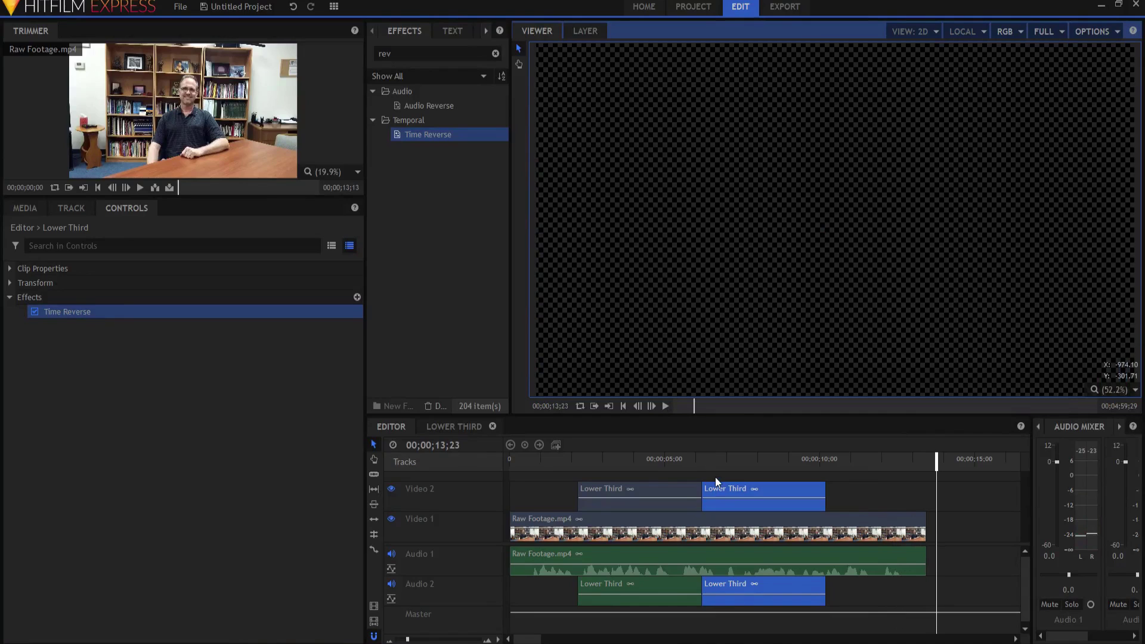
click(666, 463)
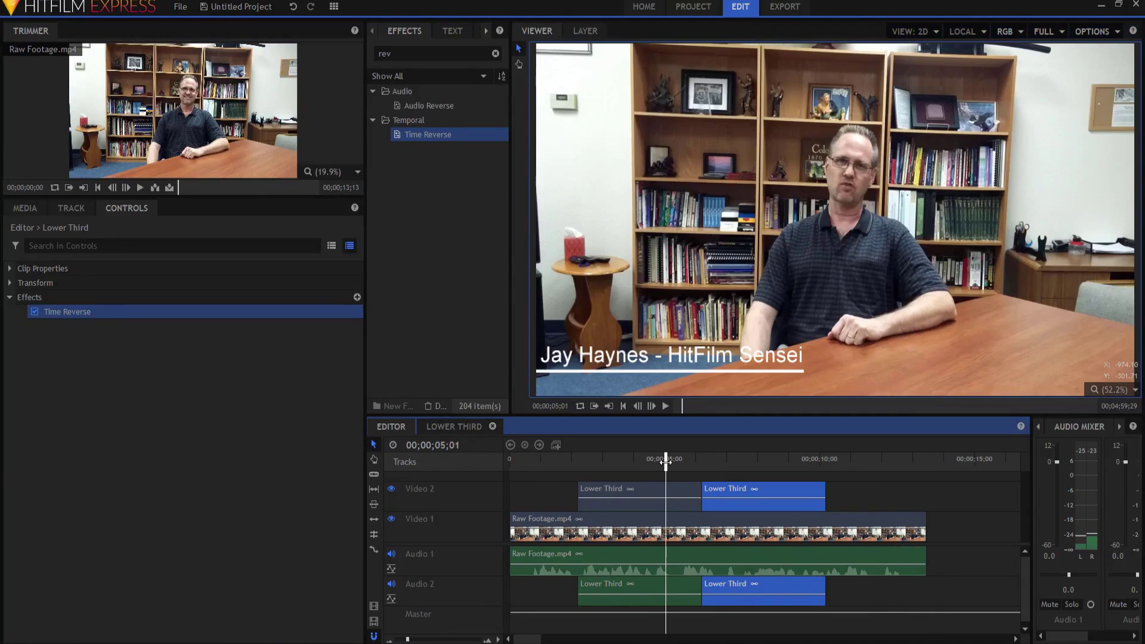
drag(666, 462, 833, 457)
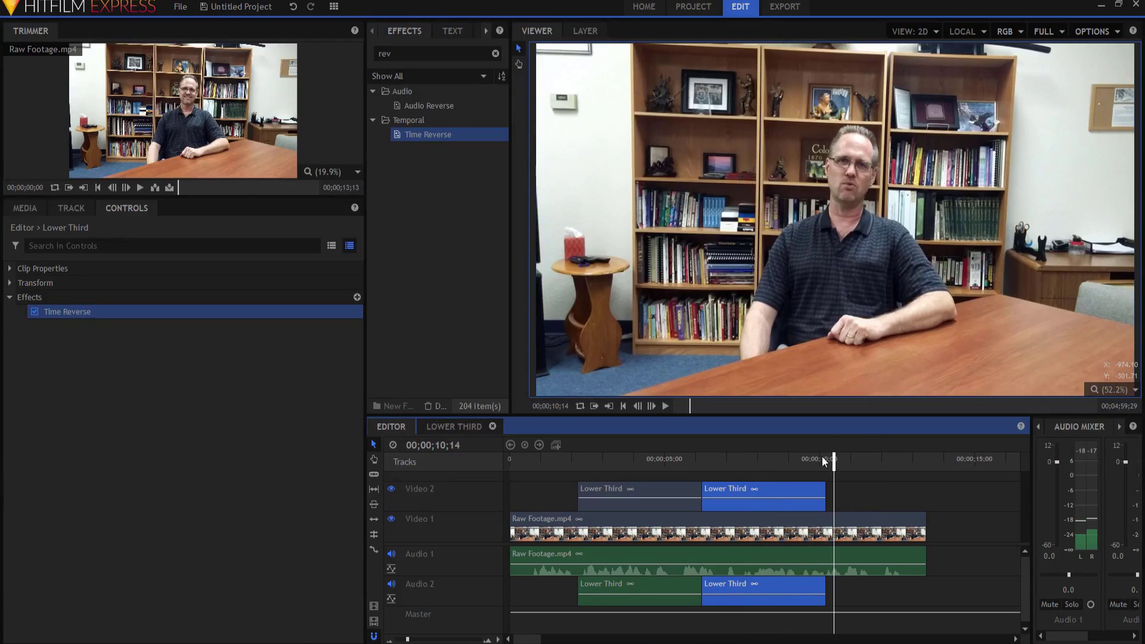